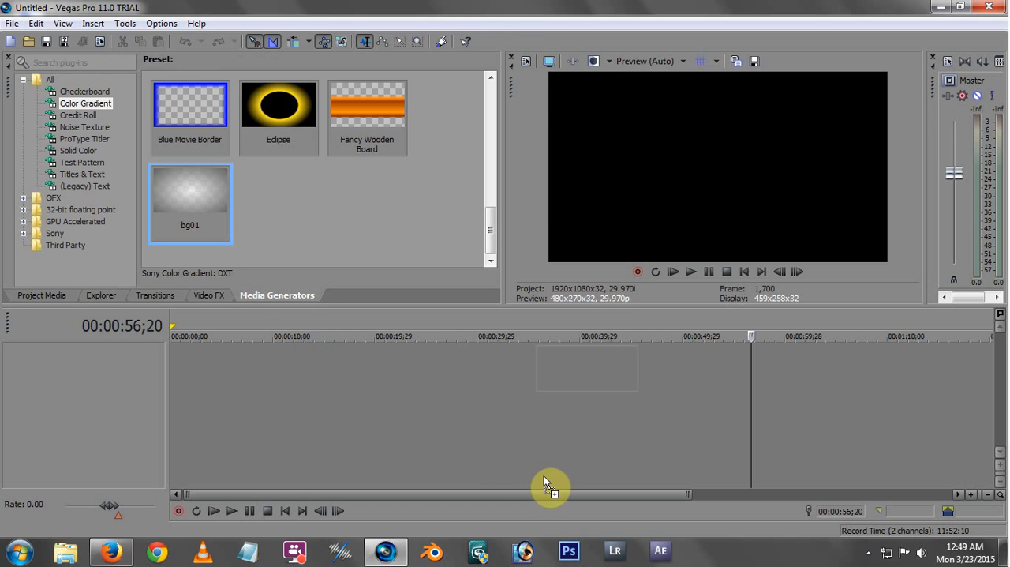
# Place the bg01 color gradient event on a second video track beneath an empty first track
pyautogui.click(526, 8)
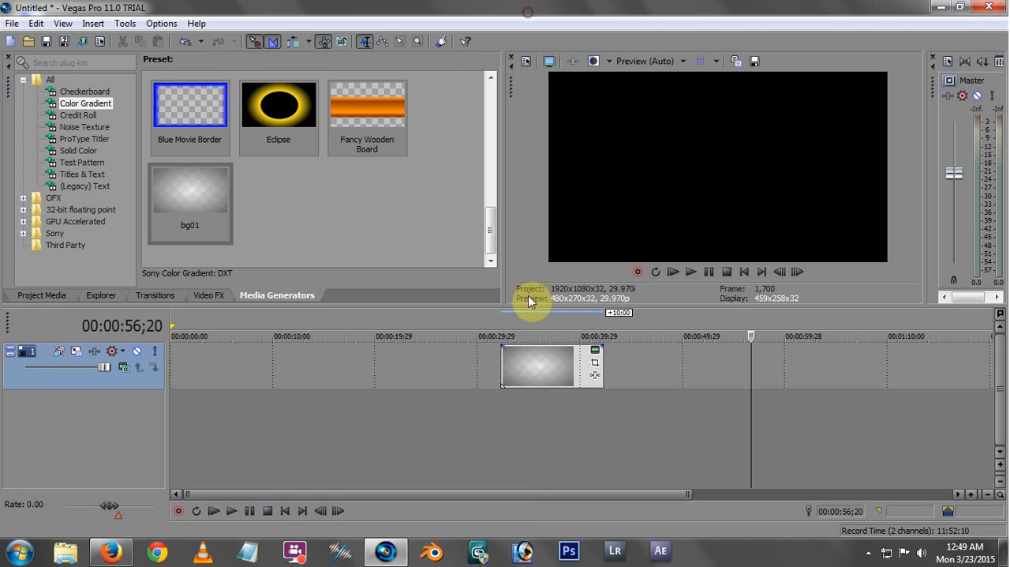
pyautogui.moveTo(535, 376); pyautogui.dragTo(559, 437)
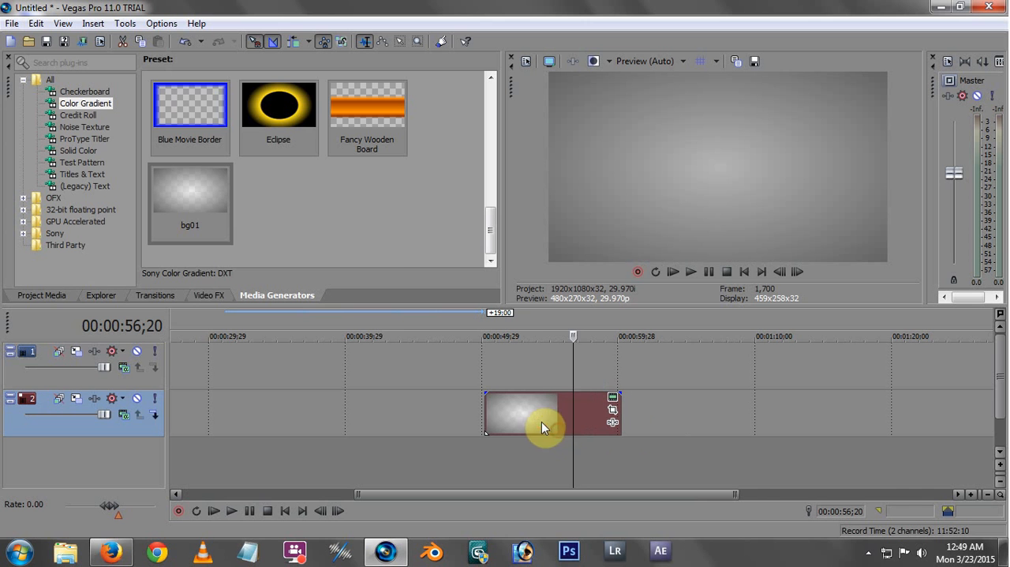
pyautogui.click(541, 428)
# Add a default Titles & Text event on track 1 above the gradient background, with the text "Motion"
pyautogui.click(87, 175)
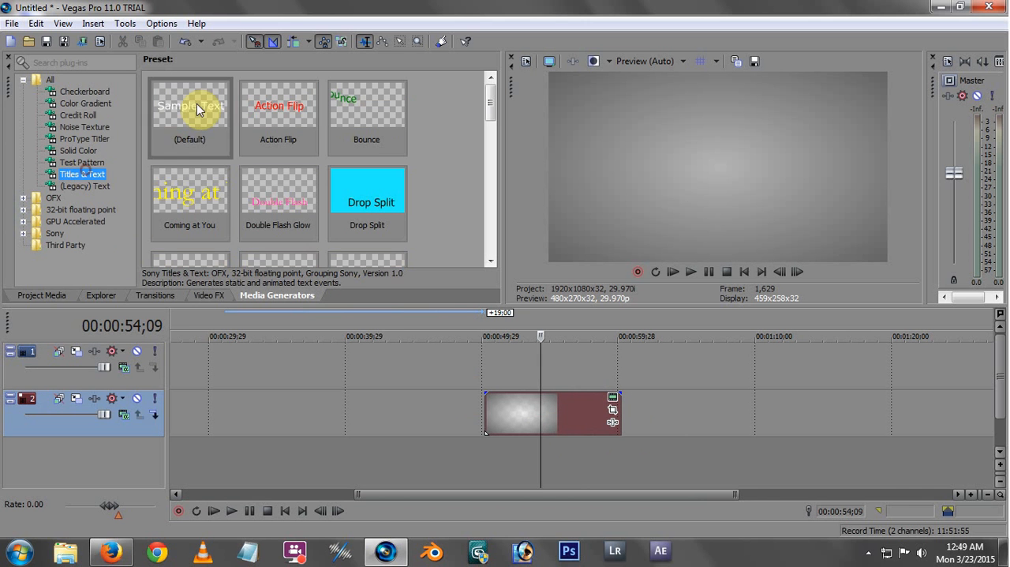
pyautogui.moveTo(199, 105); pyautogui.dragTo(496, 380)
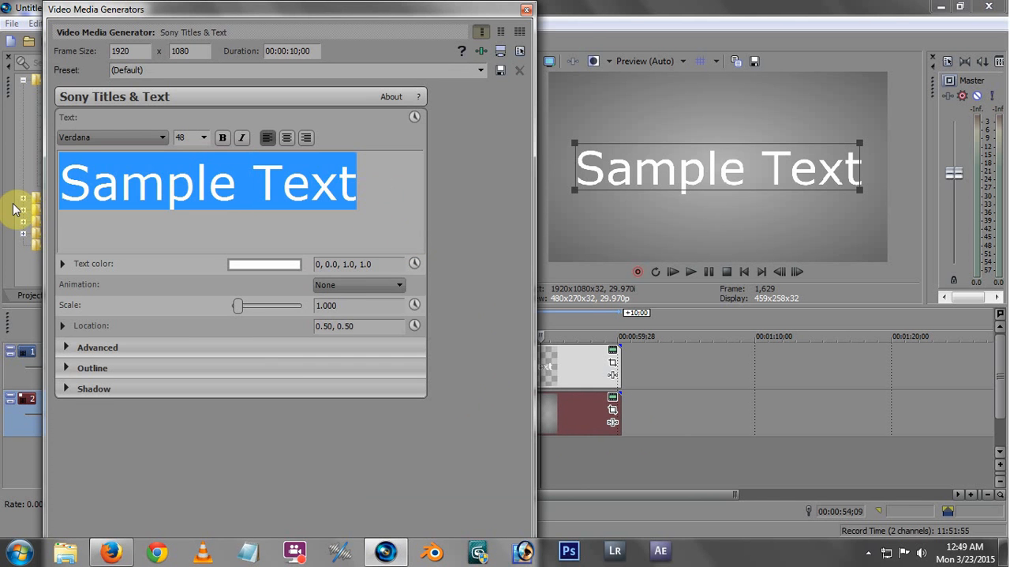
pyautogui.write('Motio')
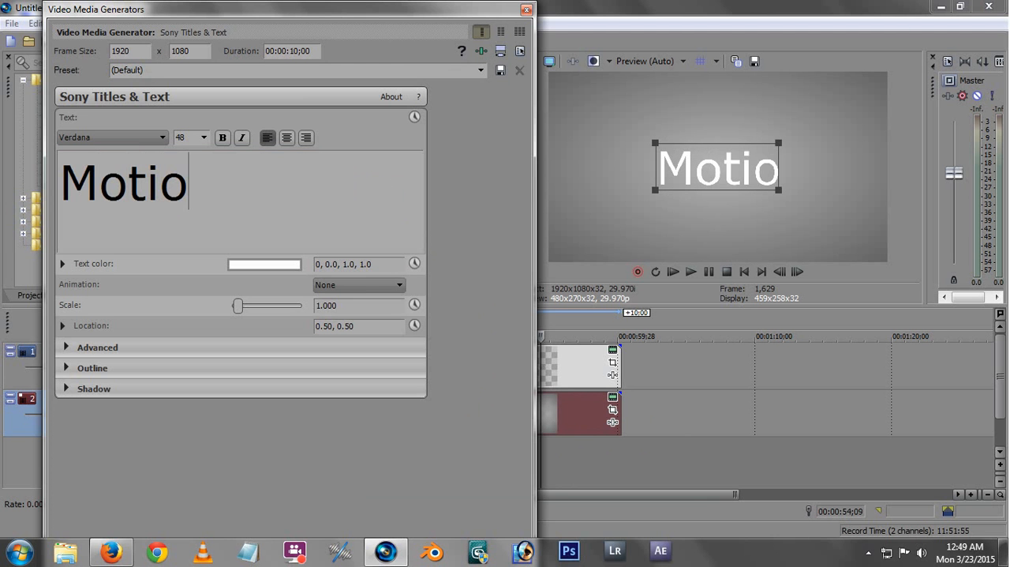
pyautogui.write('n')
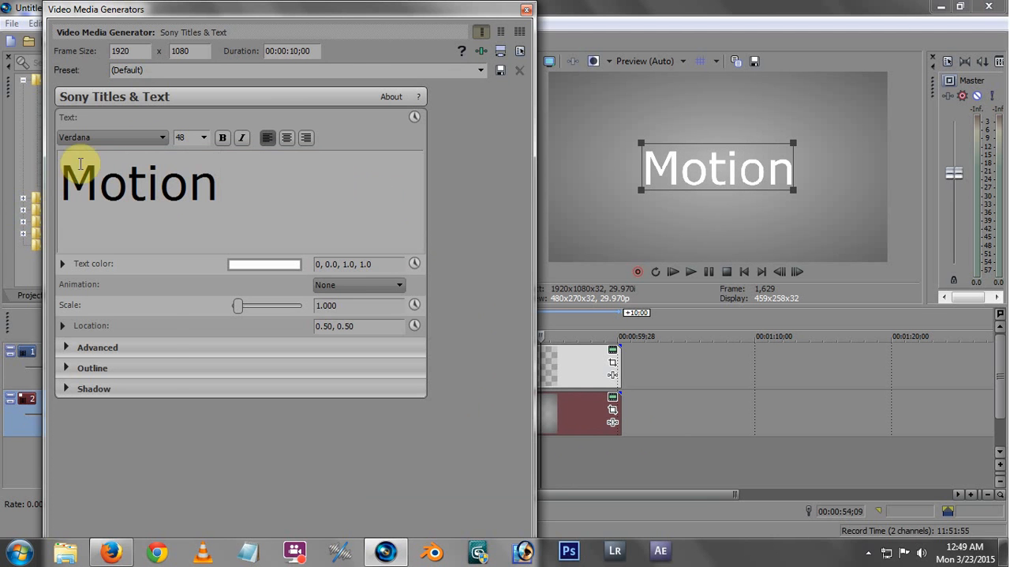
# Set the title text's font to Terminator Two and its size to 42
pyautogui.click(148, 141)
pyautogui.press('t')
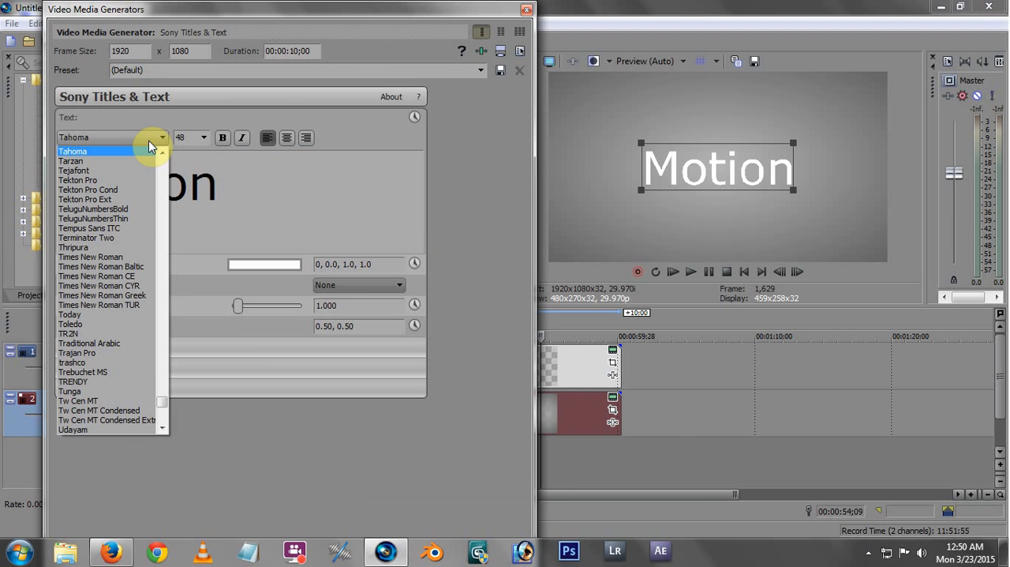
pyautogui.click(118, 228)
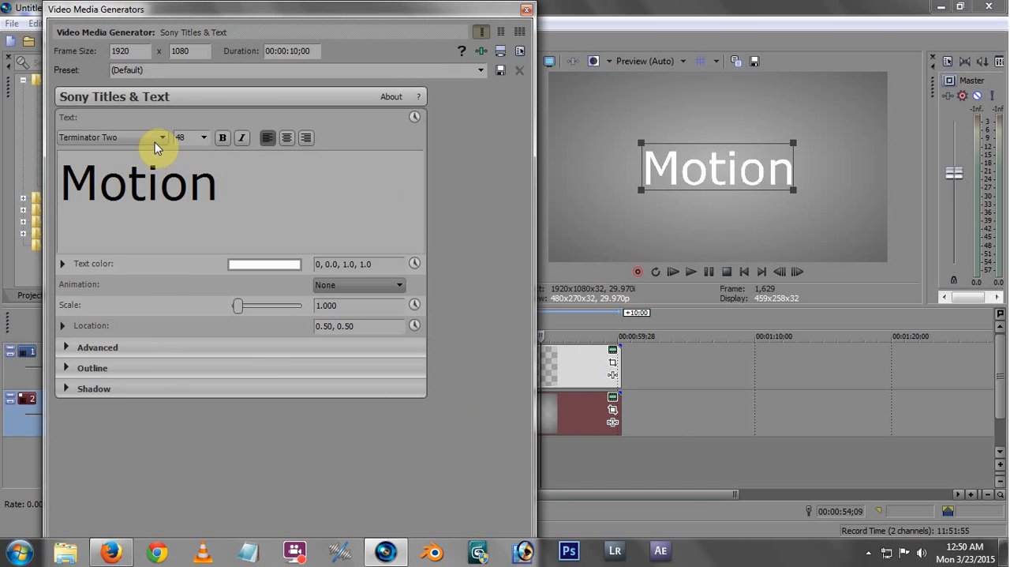
pyautogui.doubleClick(280, 191)
pyautogui.click(119, 142)
pyautogui.press('t')
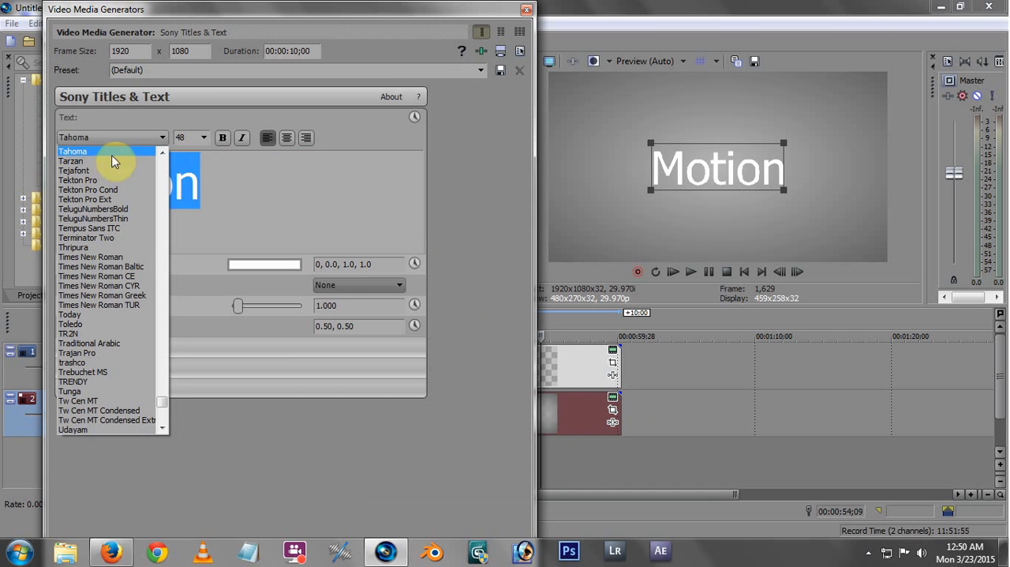
pyautogui.click(129, 232)
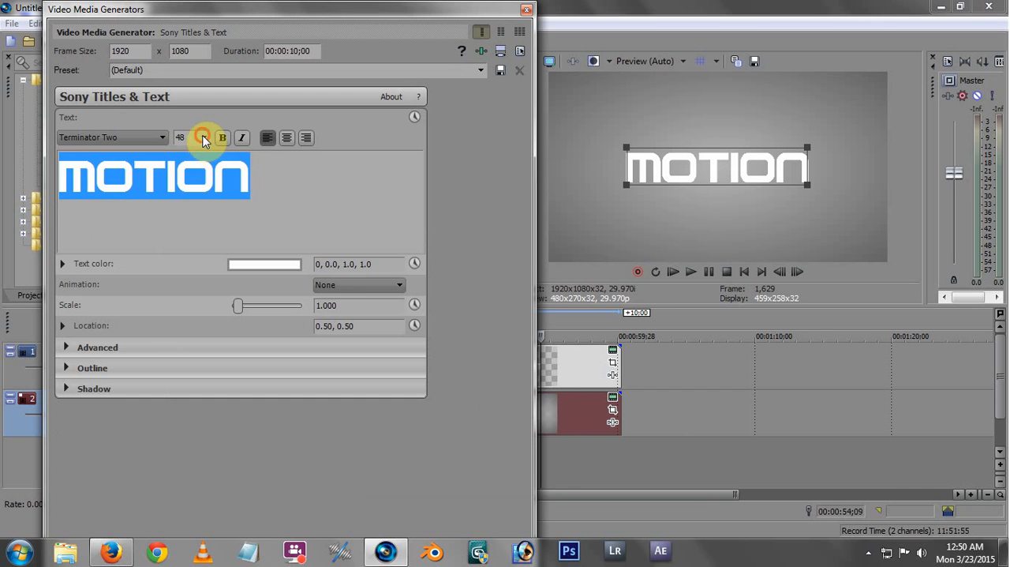
pyautogui.click(203, 137)
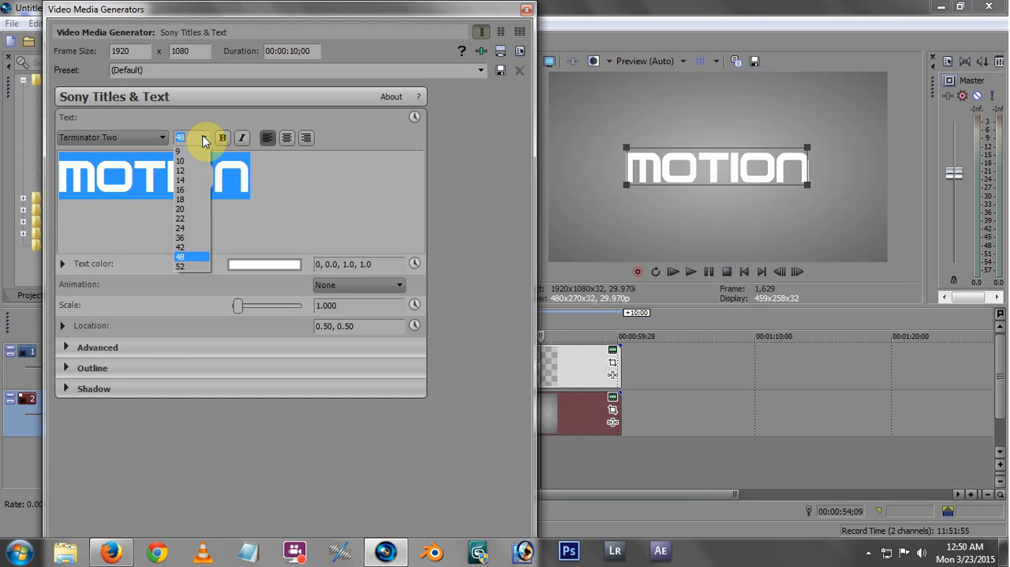
pyautogui.click(181, 247)
pyautogui.click(280, 218)
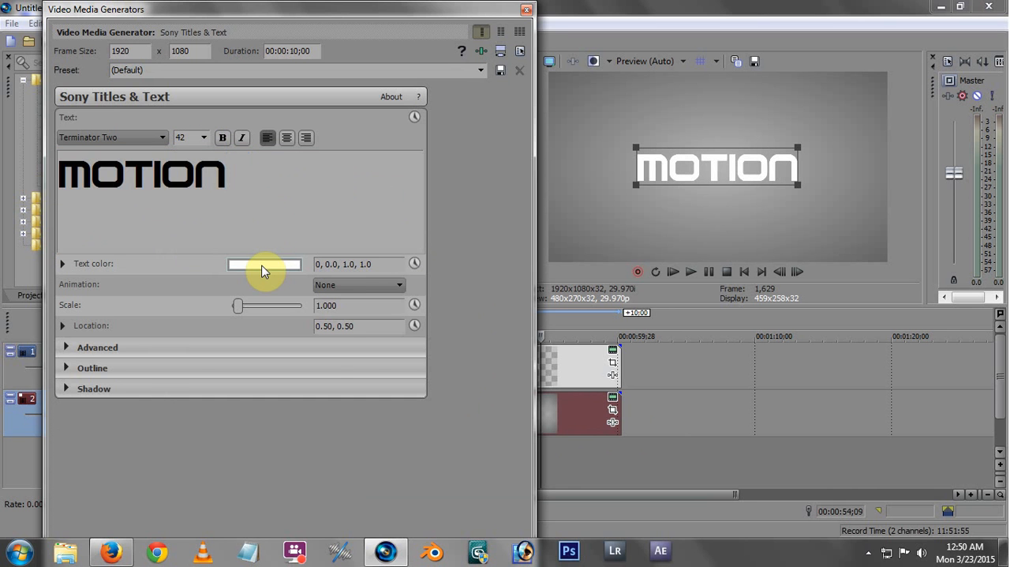
# Set the title's text color to black (0, 0.0, 0.0, 1.0)
pyautogui.click(263, 270)
pyautogui.click(208, 378)
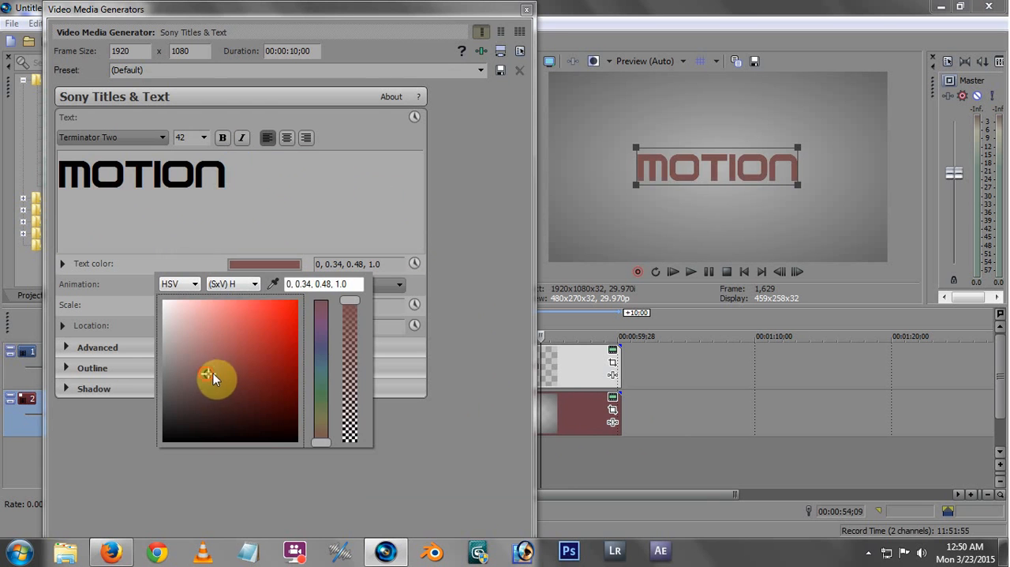
pyautogui.moveTo(208, 378); pyautogui.dragTo(127, 468)
pyautogui.click(290, 483)
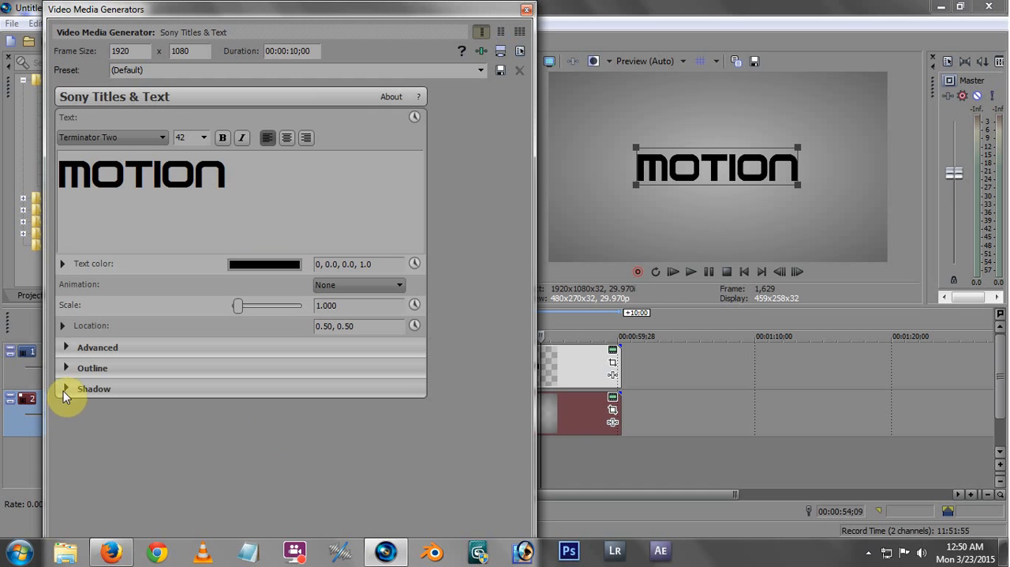
# Enable the title's shadow with offset X about -0.03, offset Y about -0.01 and blur about 0.99
pyautogui.click(94, 392)
pyautogui.click(316, 410)
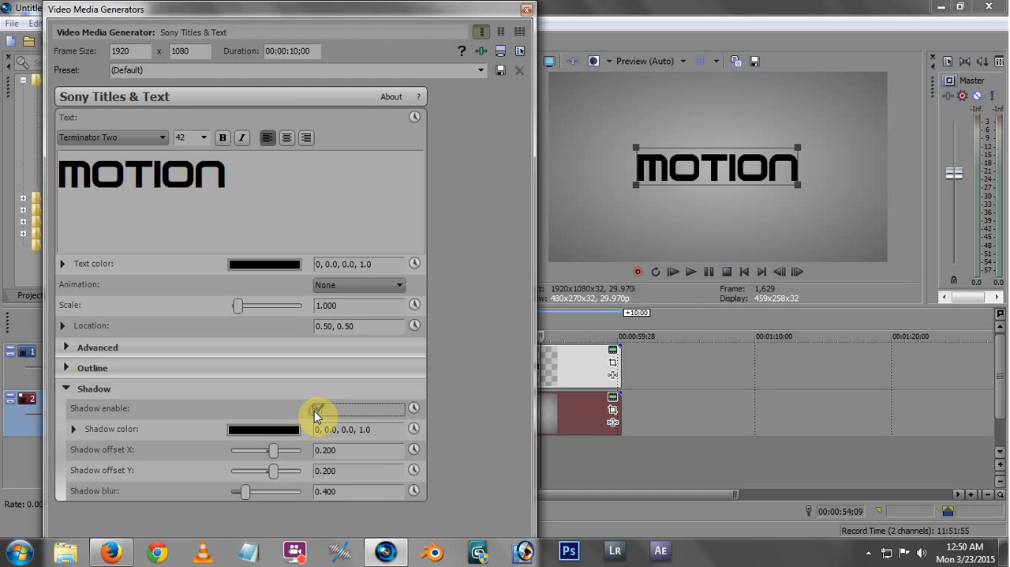
pyautogui.moveTo(273, 471); pyautogui.dragTo(269, 496)
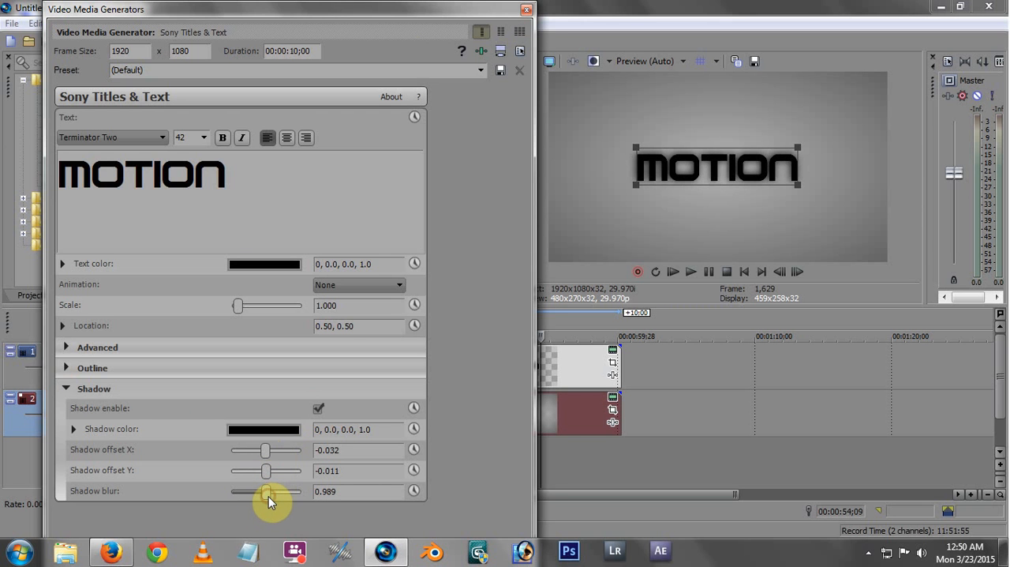
pyautogui.click(527, 9)
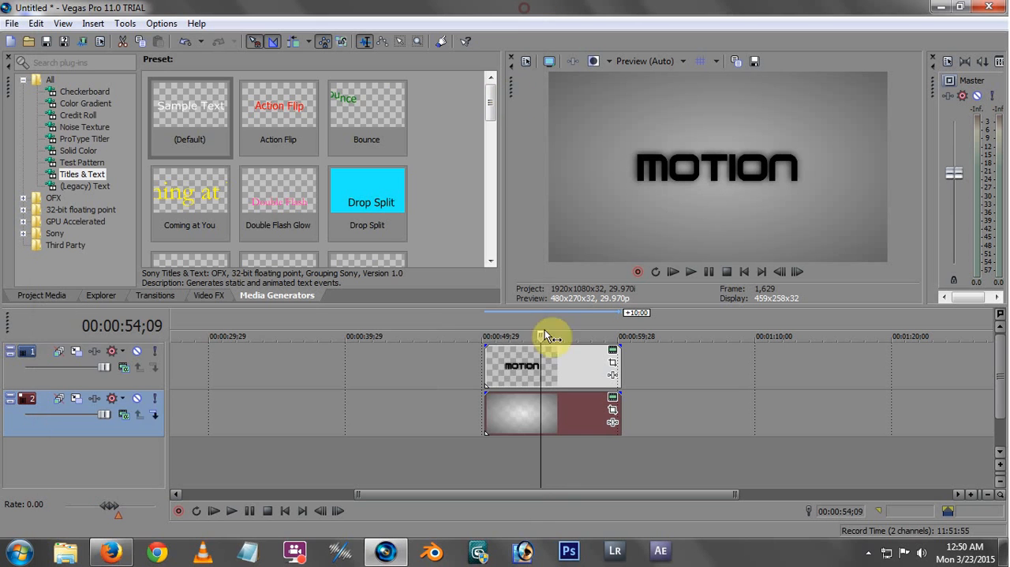
# Play back the beginning of the title event and return the cursor to the event's start
pyautogui.click(484, 372)
pyautogui.press('space')
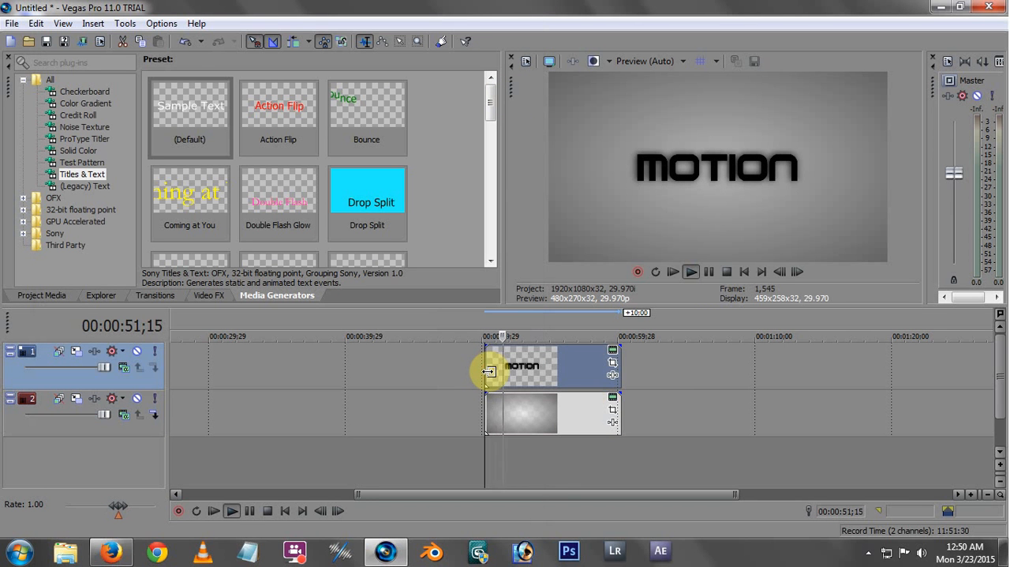
pyautogui.press('space')
pyautogui.press('space')
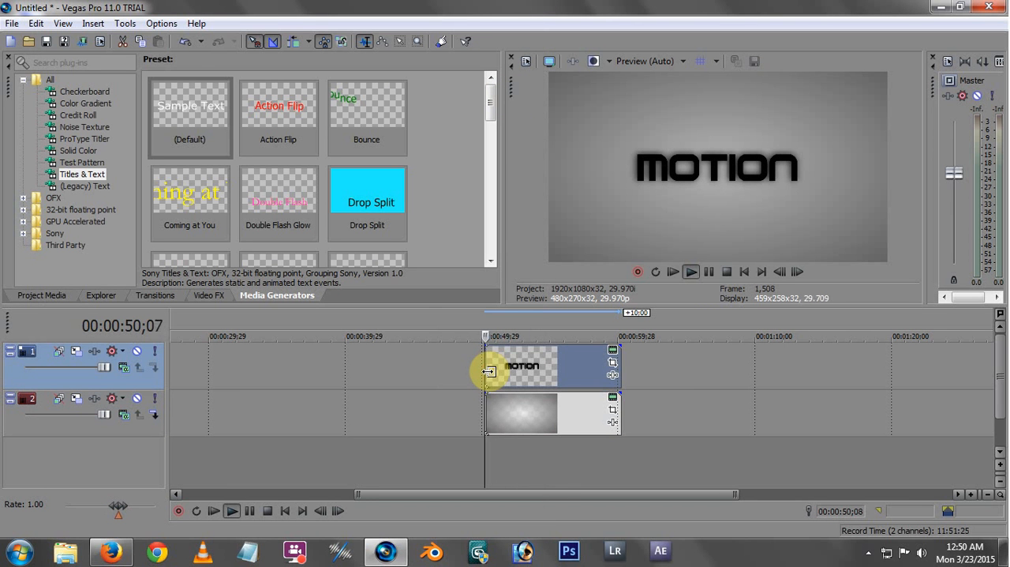
pyautogui.press('space')
pyautogui.click(493, 372)
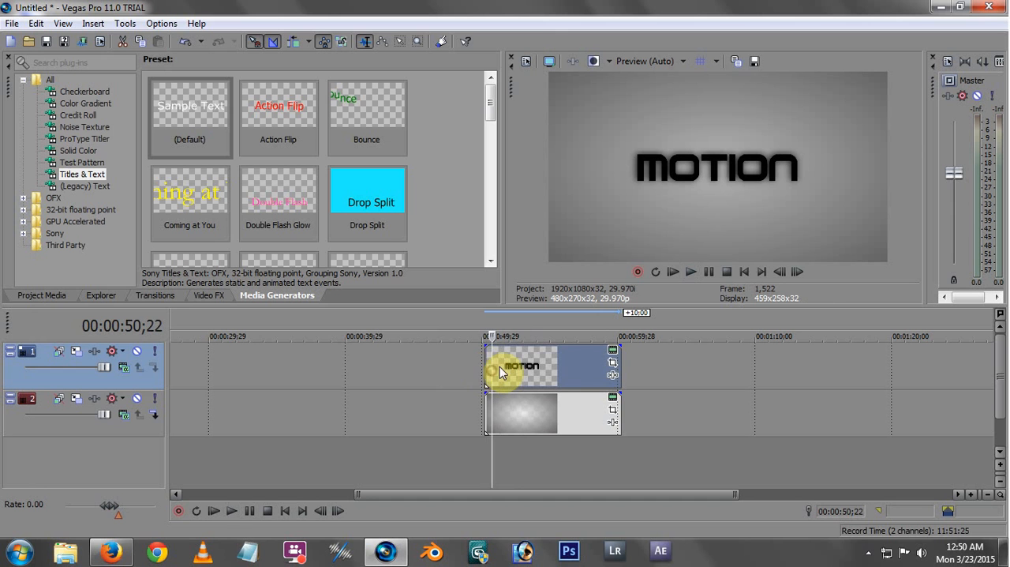
pyautogui.moveTo(493, 363); pyautogui.dragTo(488, 361)
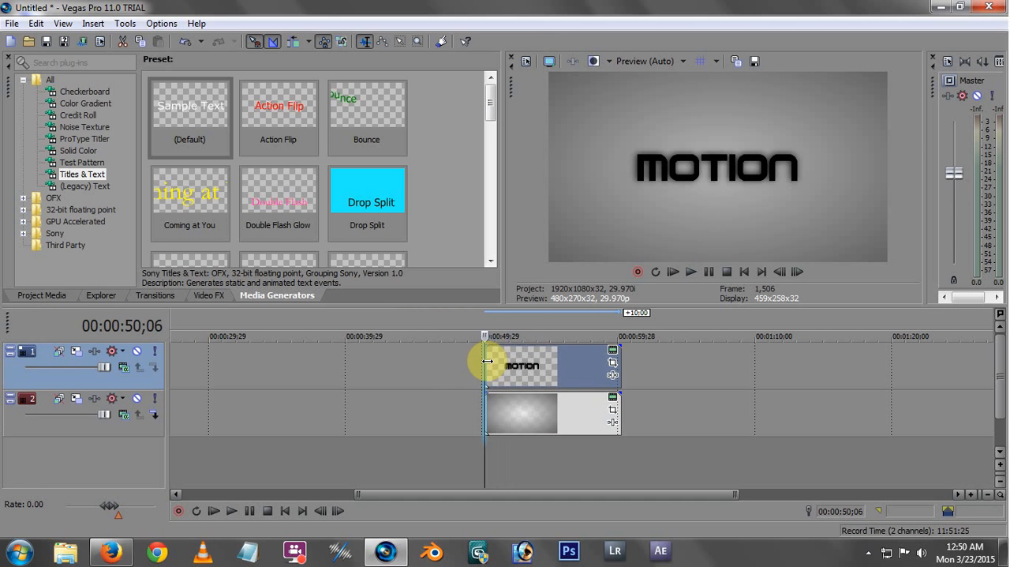
# In the title's Event Pan/Crop, add a position keyframe at 00:00:00;10 and set the first keyframe's X Center to 2,400
pyautogui.click(614, 365)
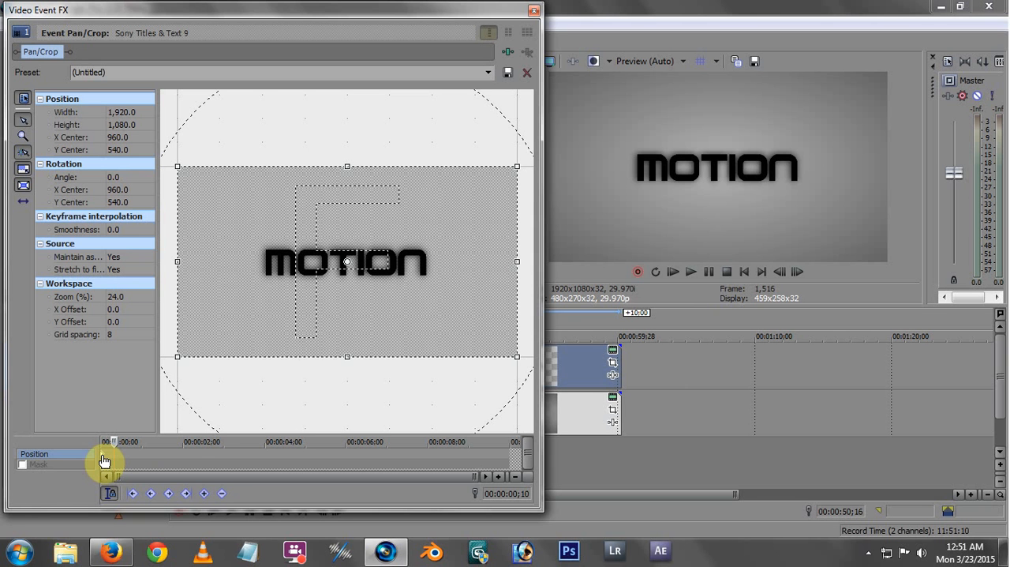
pyautogui.click(205, 495)
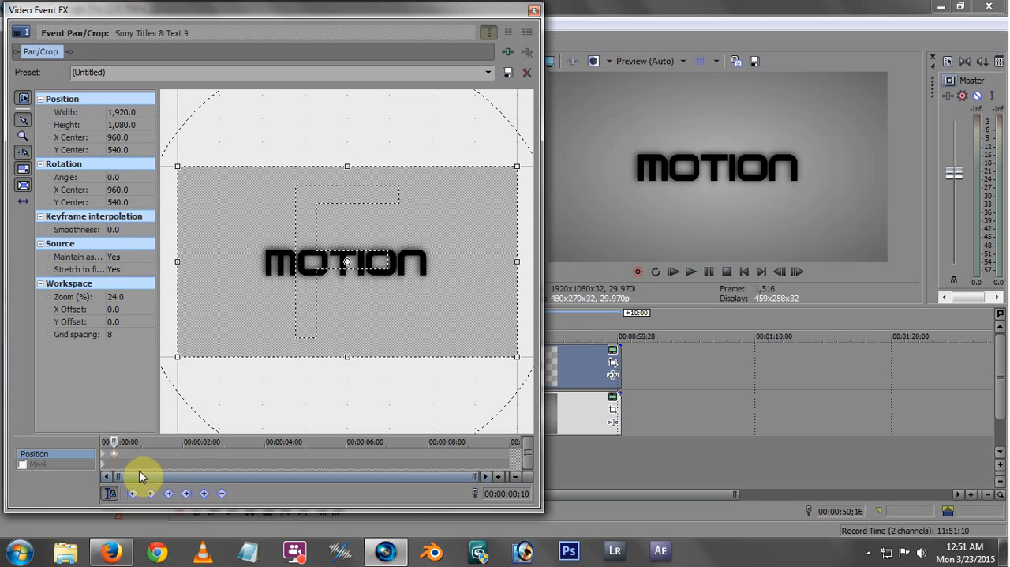
pyautogui.click(104, 455)
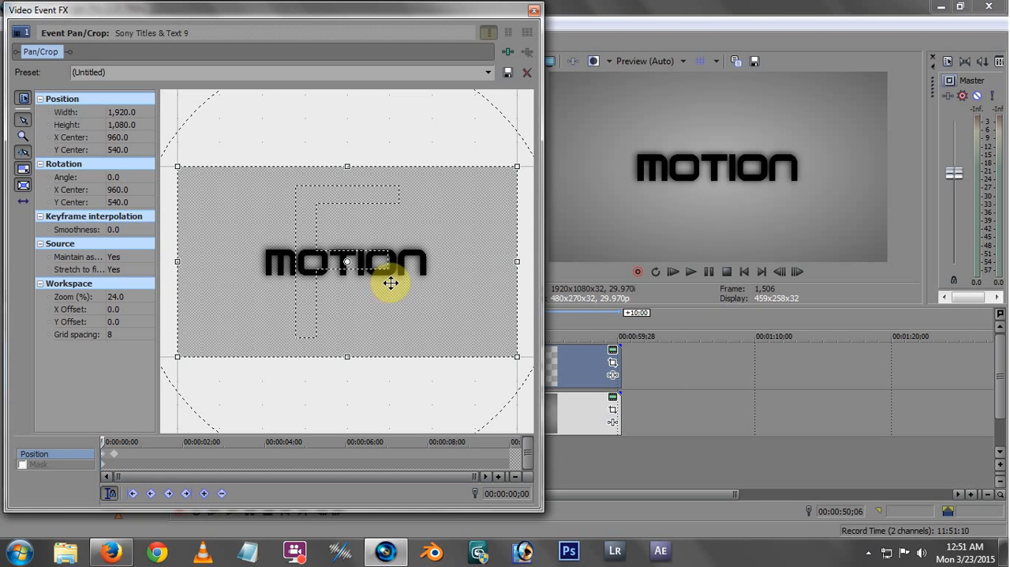
pyautogui.moveTo(371, 294); pyautogui.dragTo(483, 295)
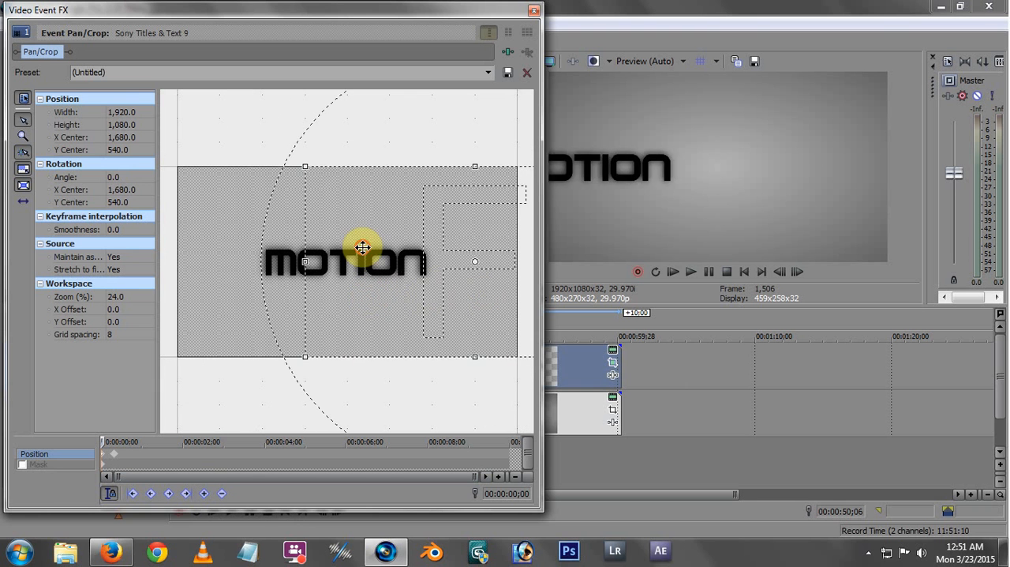
pyautogui.moveTo(366, 243); pyautogui.dragTo(499, 248)
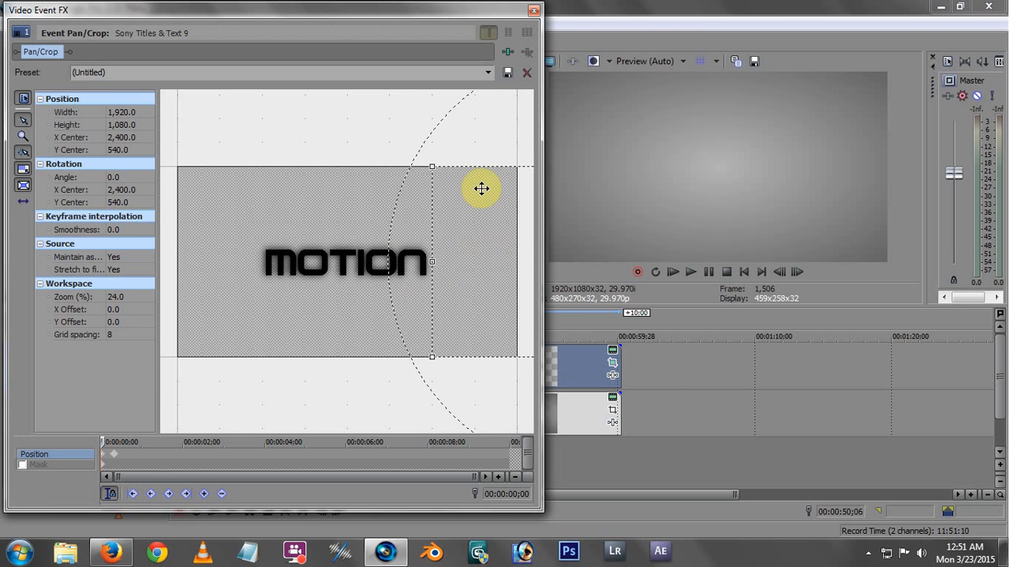
pyautogui.click(534, 10)
# Play the title's slide-in animation repeatedly from the event's start to review the movement
pyautogui.press('space')
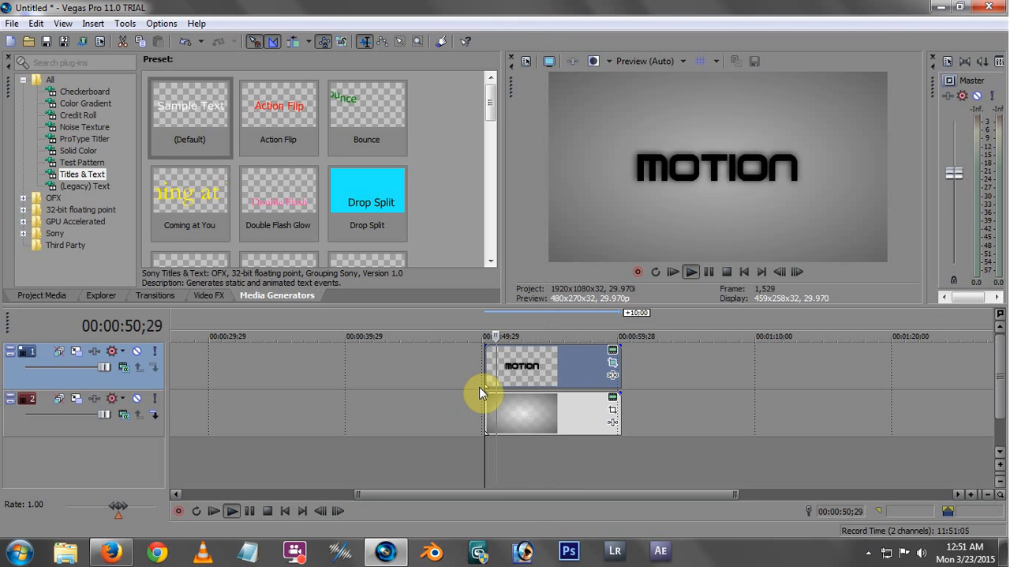
pyautogui.press('space')
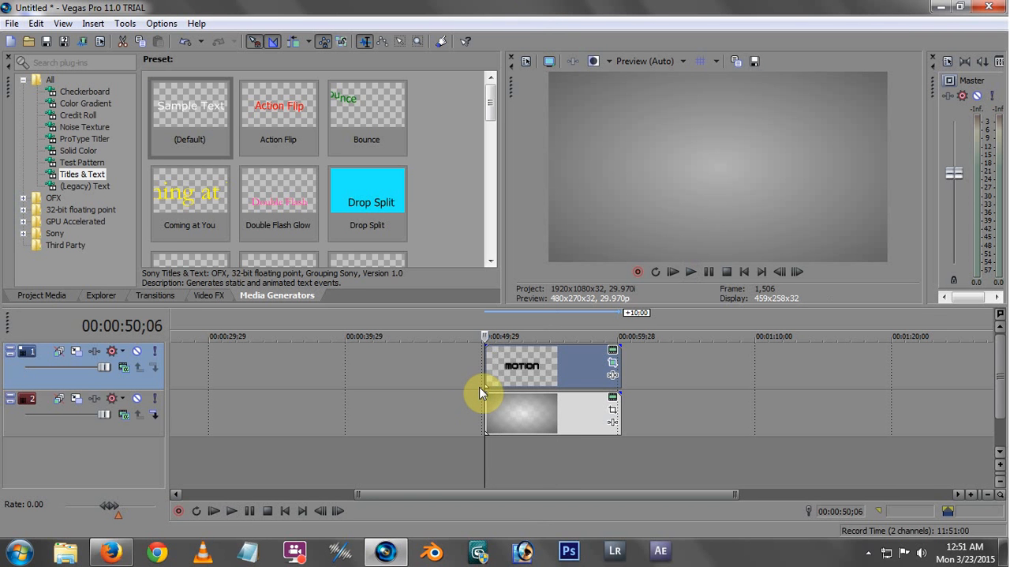
pyautogui.press('space')
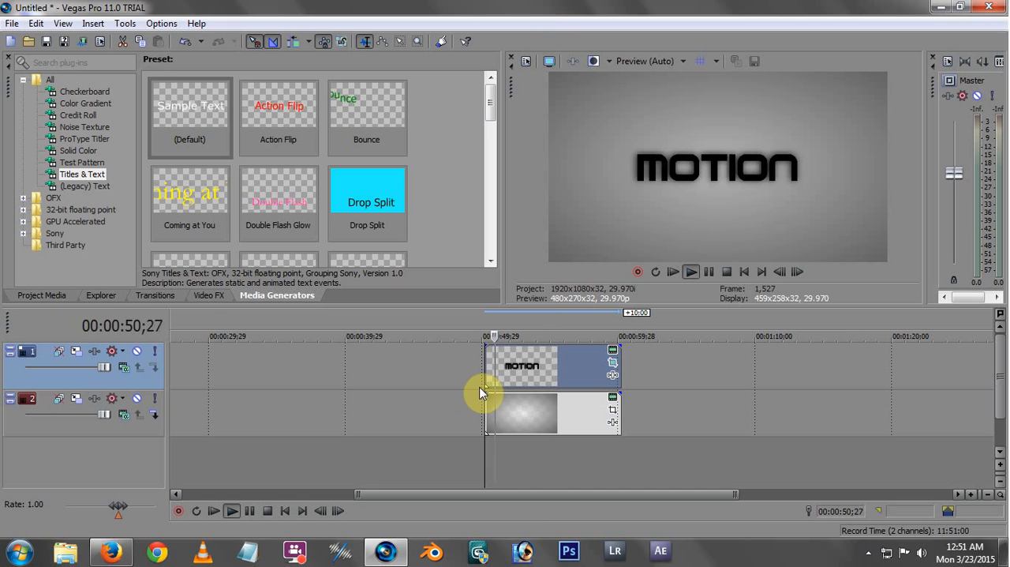
pyautogui.press('space')
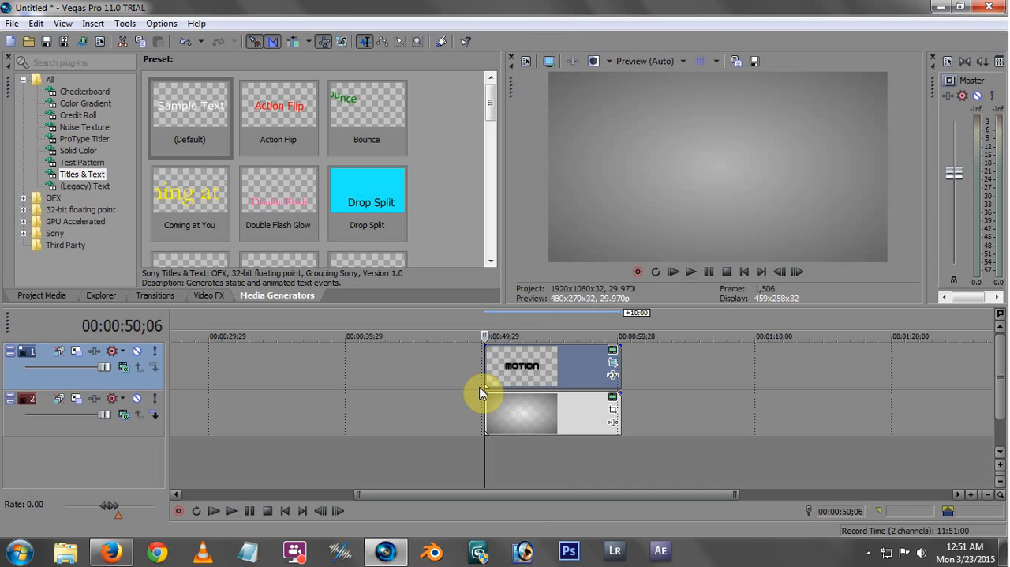
pyautogui.press('space')
pyautogui.press('space')
pyautogui.press('space')
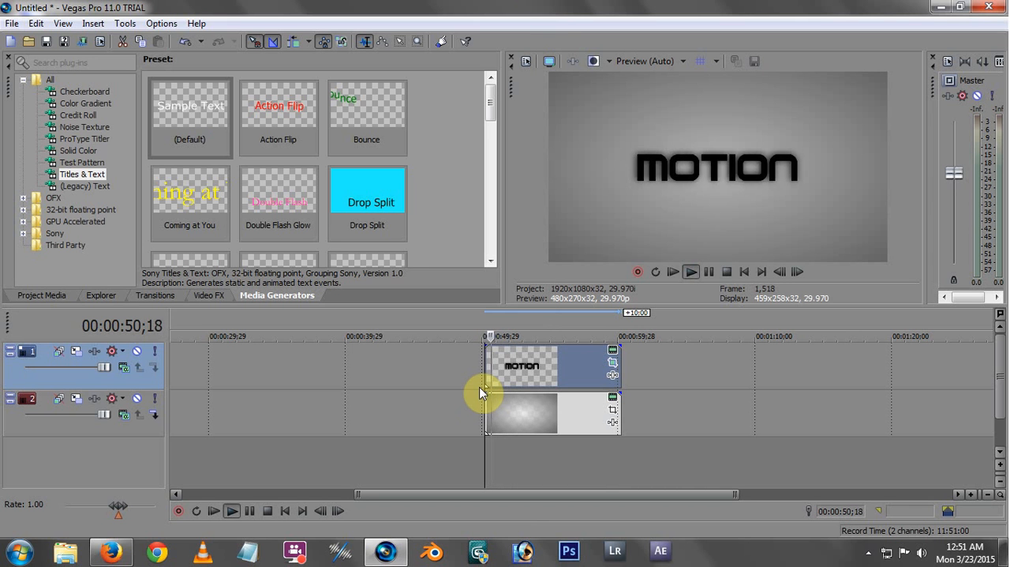
pyautogui.press('space')
pyautogui.press('space')
pyautogui.press('space')
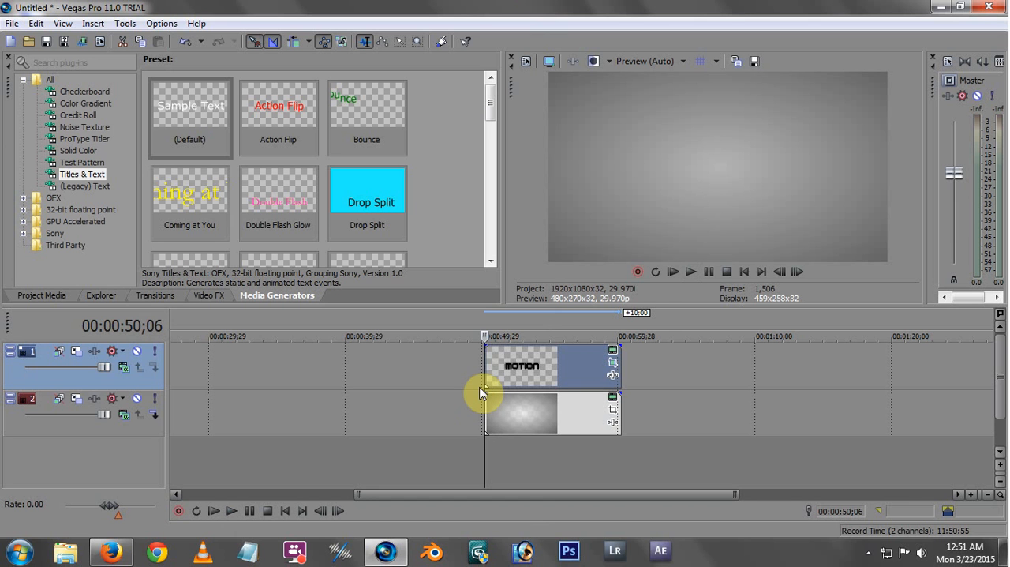
pyautogui.press('space')
pyautogui.press('space')
# Show the video bus track beneath the project's video tracks
pyautogui.click(63, 23)
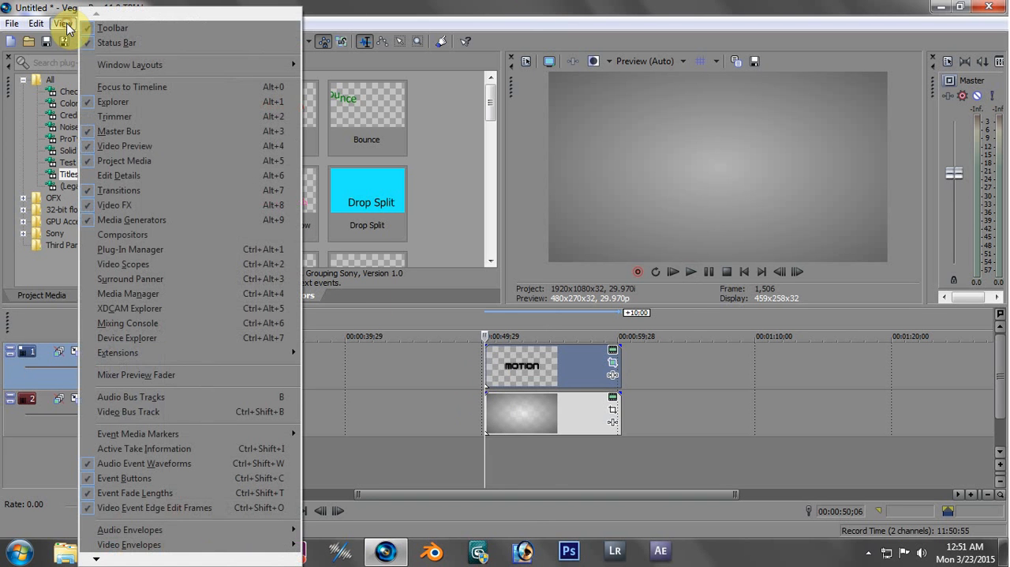
pyautogui.click(150, 413)
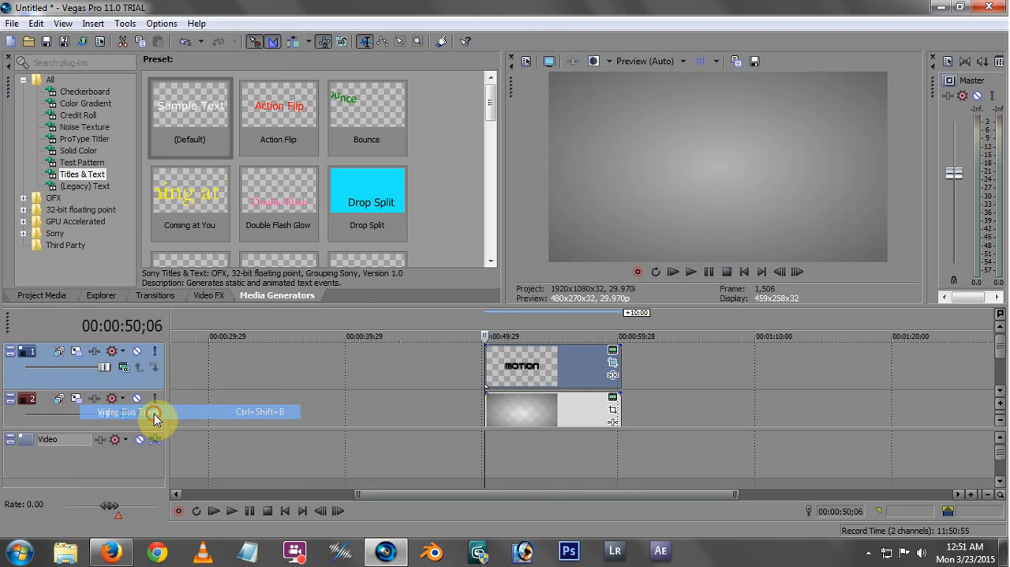
# Insert a Motion Blur Amount envelope on the video bus track and raise its blur length to 00:00:00;03
pyautogui.rightClick(502, 465)
pyautogui.moveTo(555, 416)
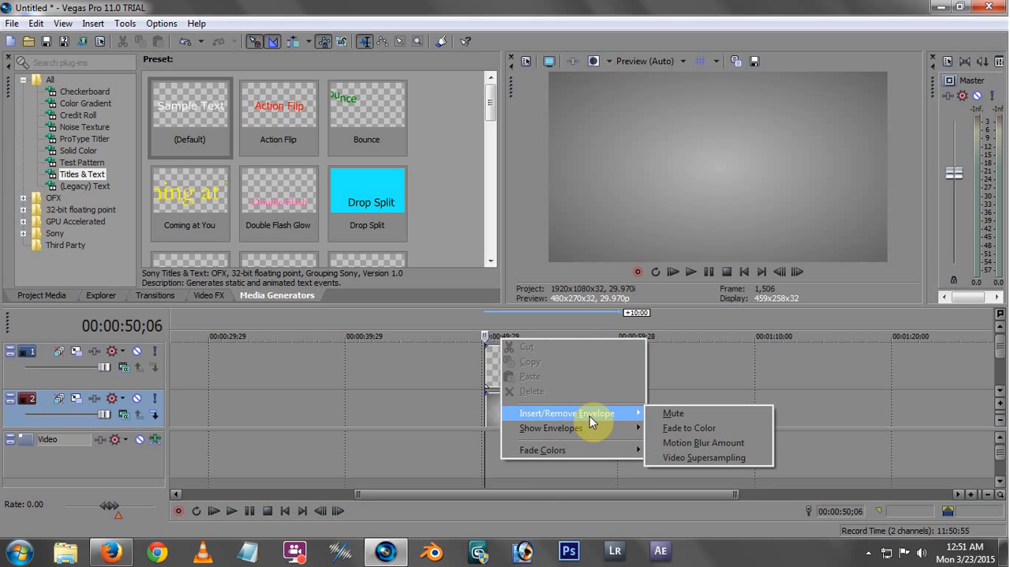
pyautogui.click(677, 445)
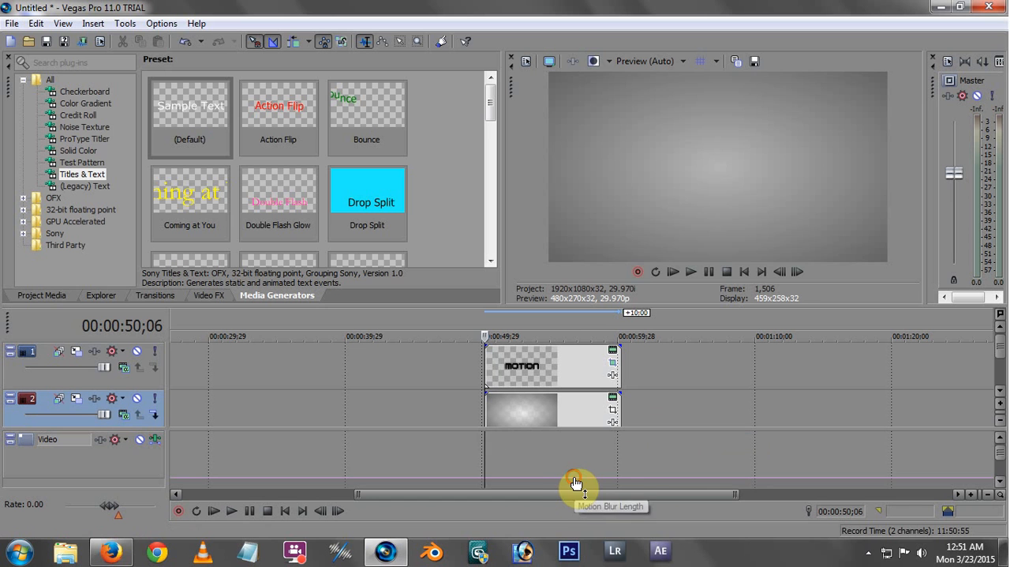
pyautogui.moveTo(575, 483); pyautogui.dragTo(578, 479)
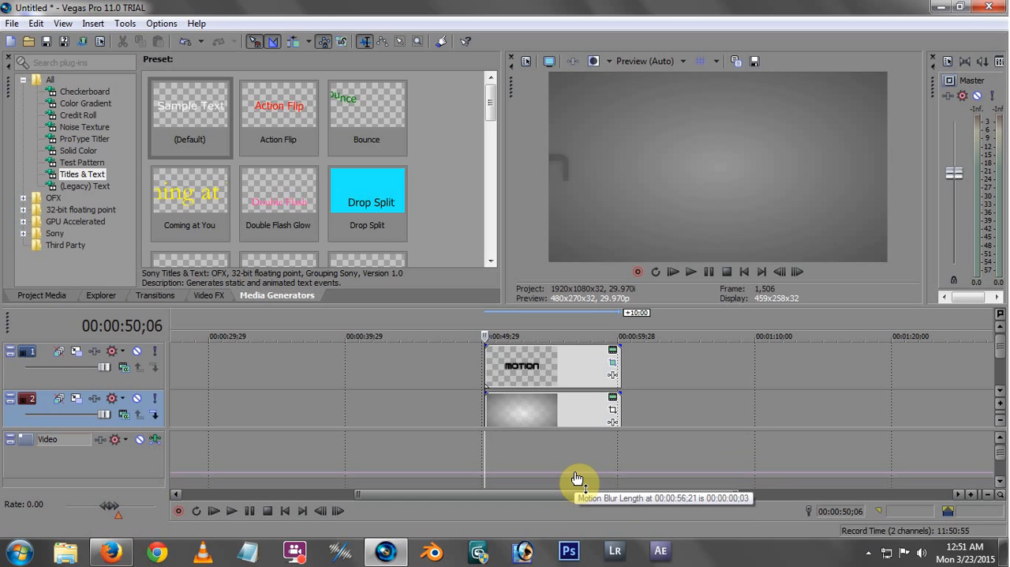
# Advance through the title's slide-in frames to 00:00:50;11 and raise the bus track's motion blur length further
pyautogui.press('Right')
pyautogui.press('Right')
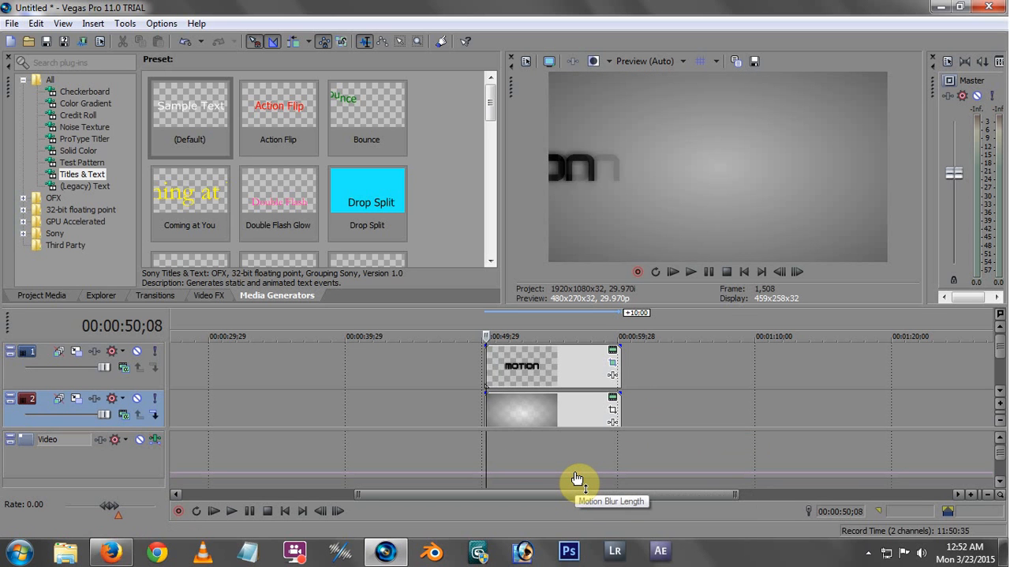
pyautogui.press('Right')
pyautogui.press('Right')
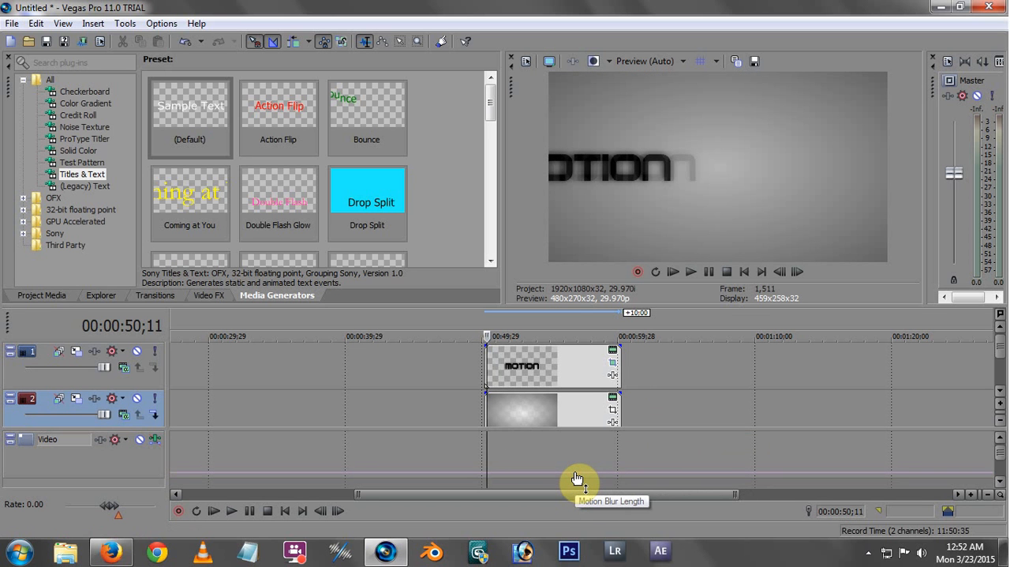
pyautogui.moveTo(576, 476); pyautogui.dragTo(574, 473)
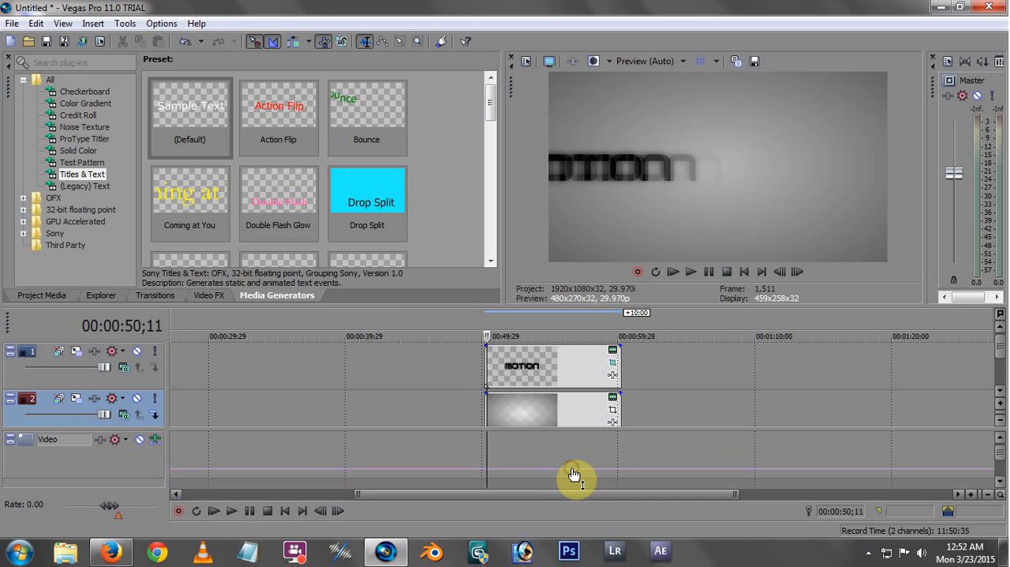
# Play the blurred slide-in from just before the title event and return the cursor to 00:00:50;06
pyautogui.click(480, 439)
pyautogui.press('space')
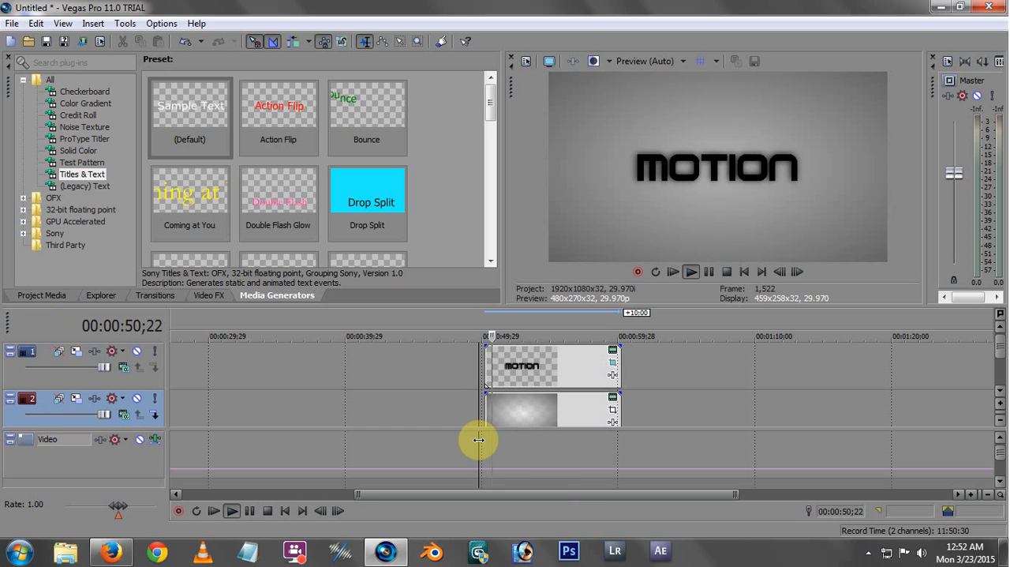
pyautogui.press('space')
pyautogui.moveTo(479, 439); pyautogui.dragTo(485, 441)
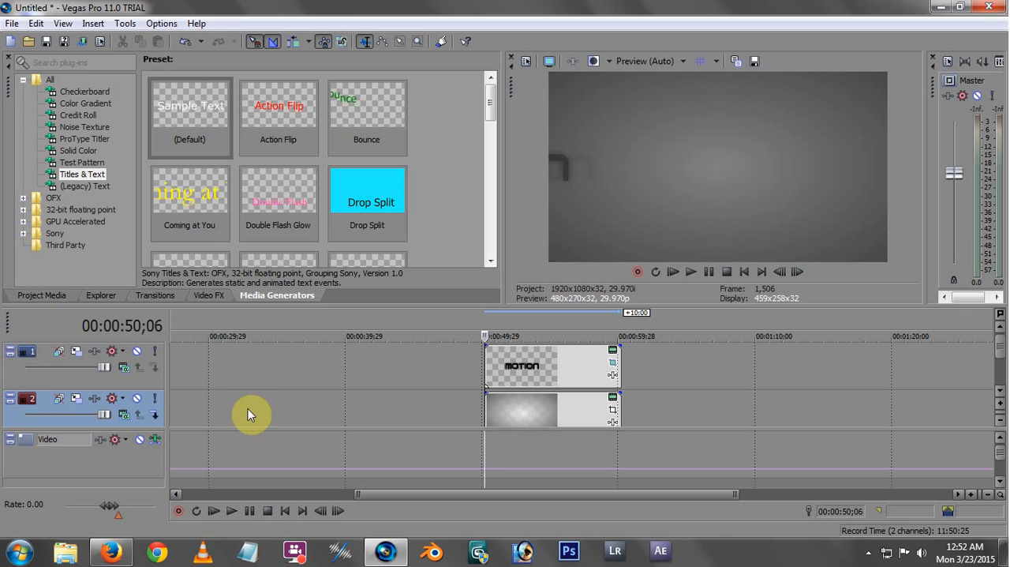
# Bypass motion blur on the title track and play back the slide-in from just before the event
pyautogui.click(57, 353)
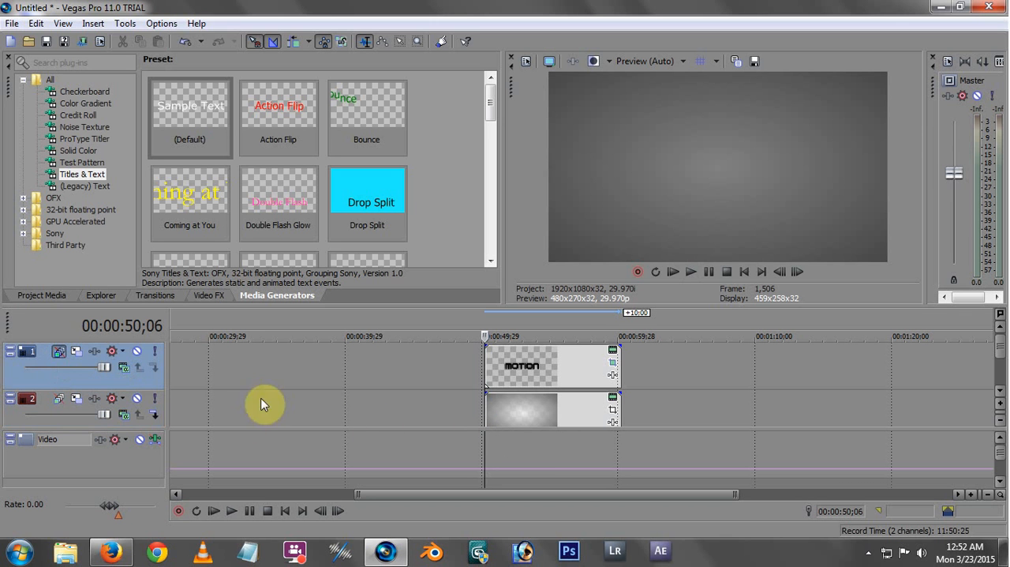
pyautogui.click(479, 410)
pyautogui.press('space')
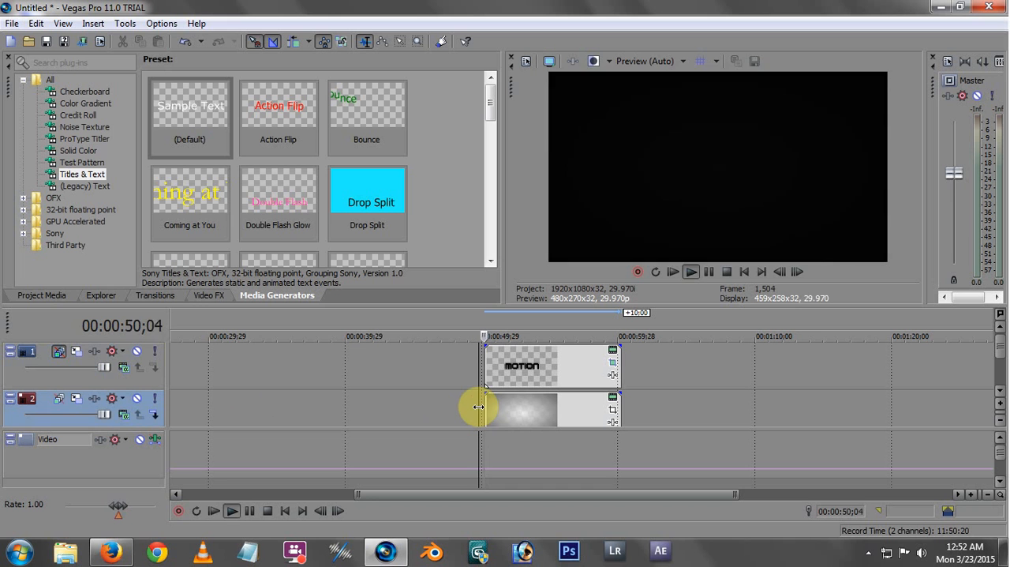
pyautogui.press('space')
pyautogui.press('space')
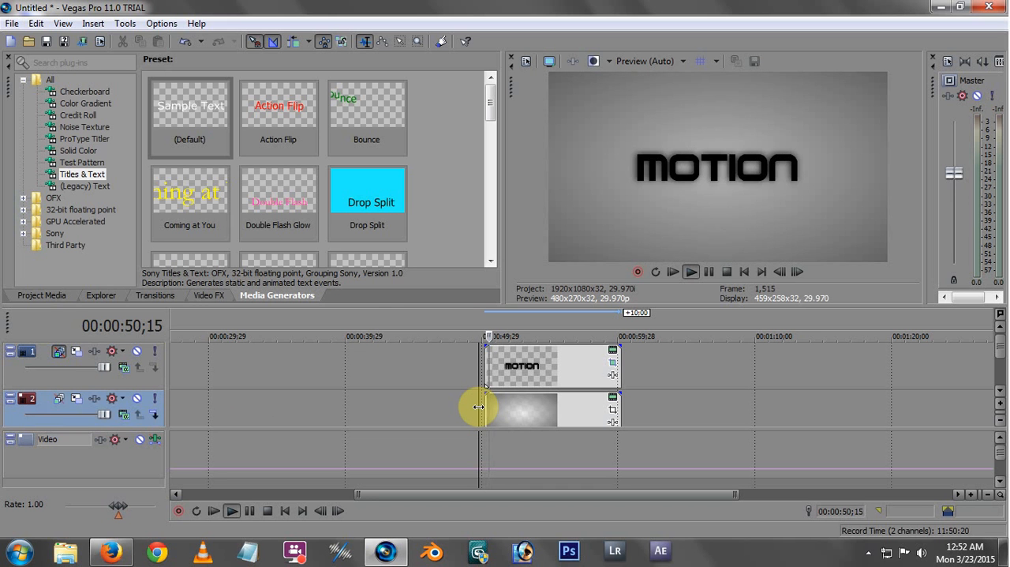
pyautogui.press('space')
pyautogui.click(516, 409)
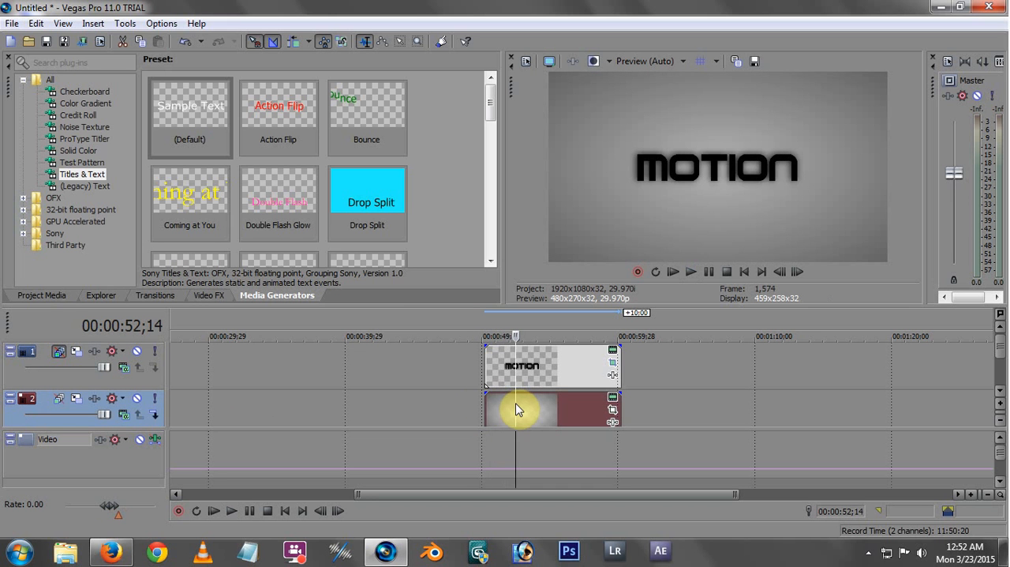
pyautogui.click(521, 409)
# Hide the video bus track, place the cursor at 00:00:51;14 and keep motion blur bypassed on the title track
pyautogui.click(62, 23)
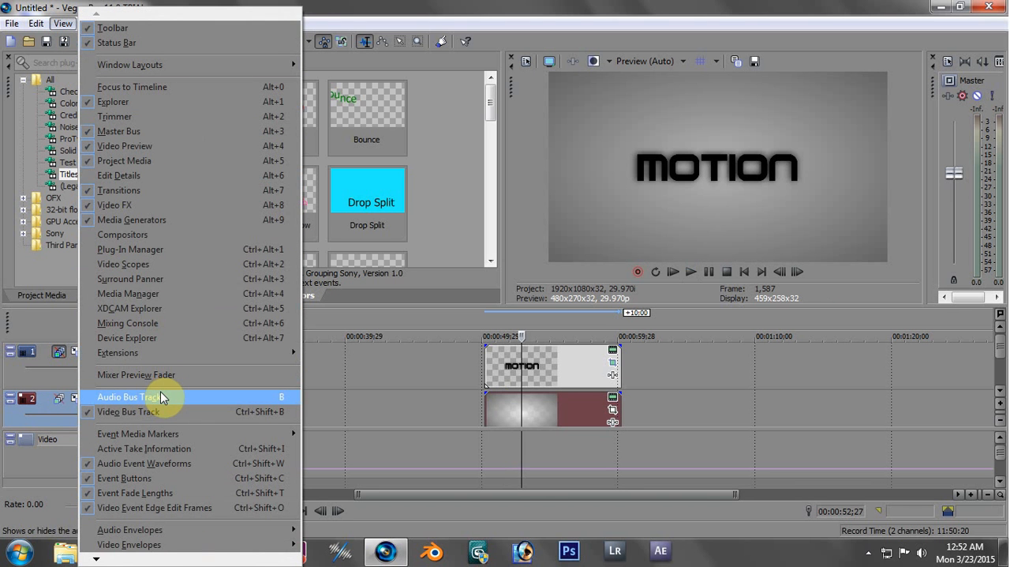
pyautogui.click(109, 411)
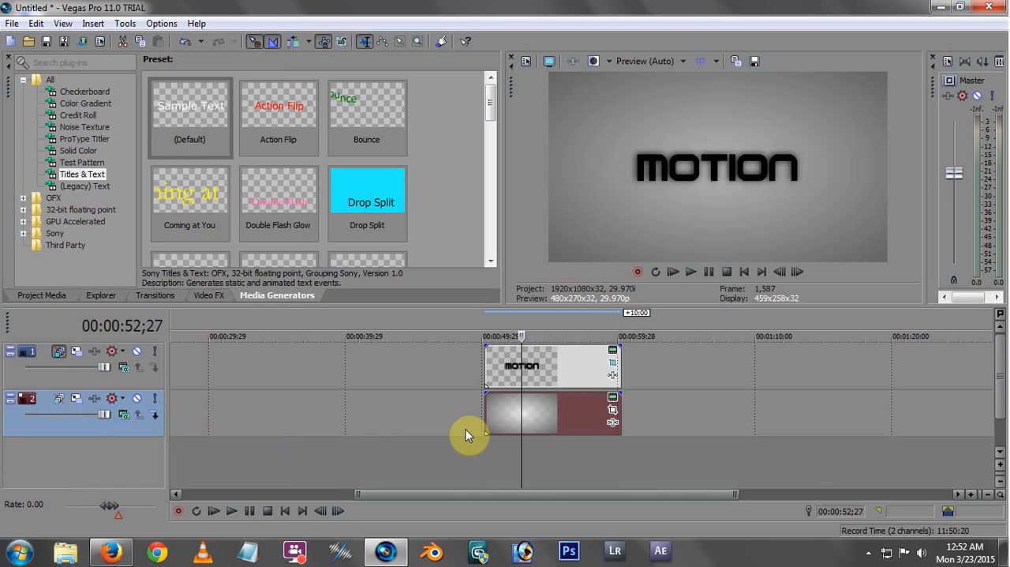
pyautogui.click(512, 413)
pyautogui.moveTo(511, 408)
pyautogui.mouseDown()
pyautogui.moveTo(529, 408)
pyautogui.moveTo(476, 412)
pyautogui.moveTo(502, 412)
pyautogui.mouseUp()
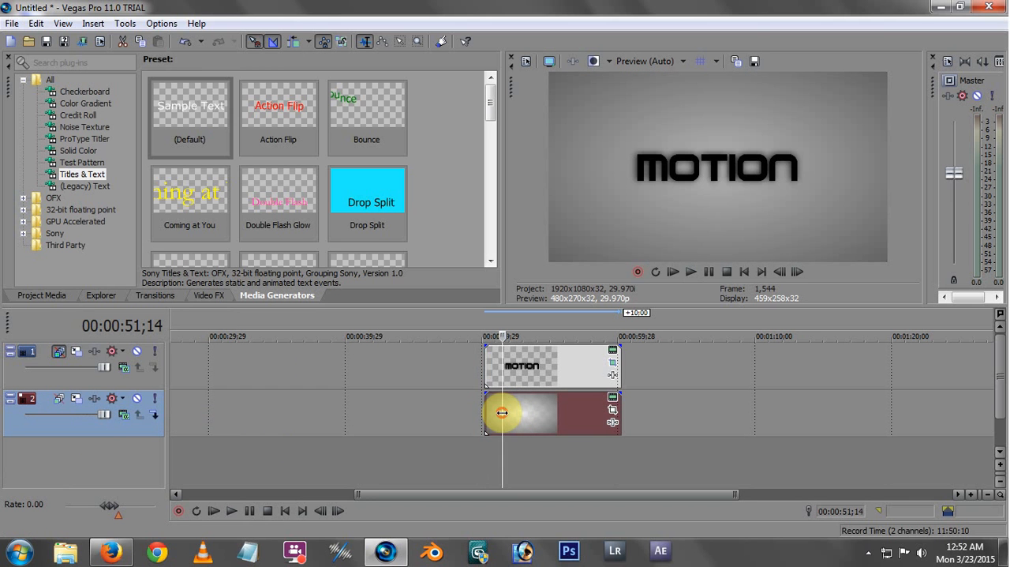
pyautogui.click(58, 350)
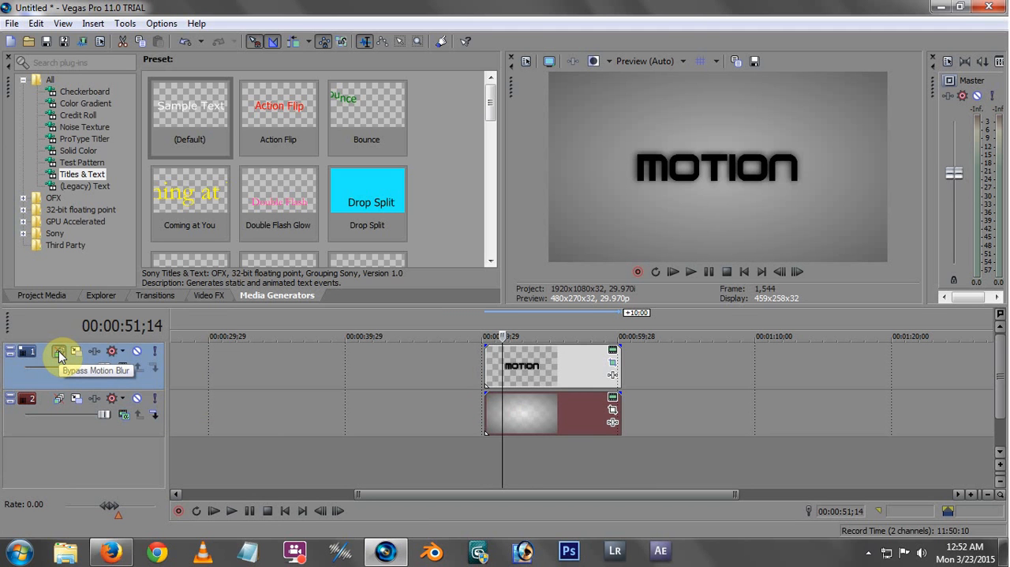
# Try minimizing both tracks and maximizing the background track, restoring their original heights
pyautogui.click(12, 351)
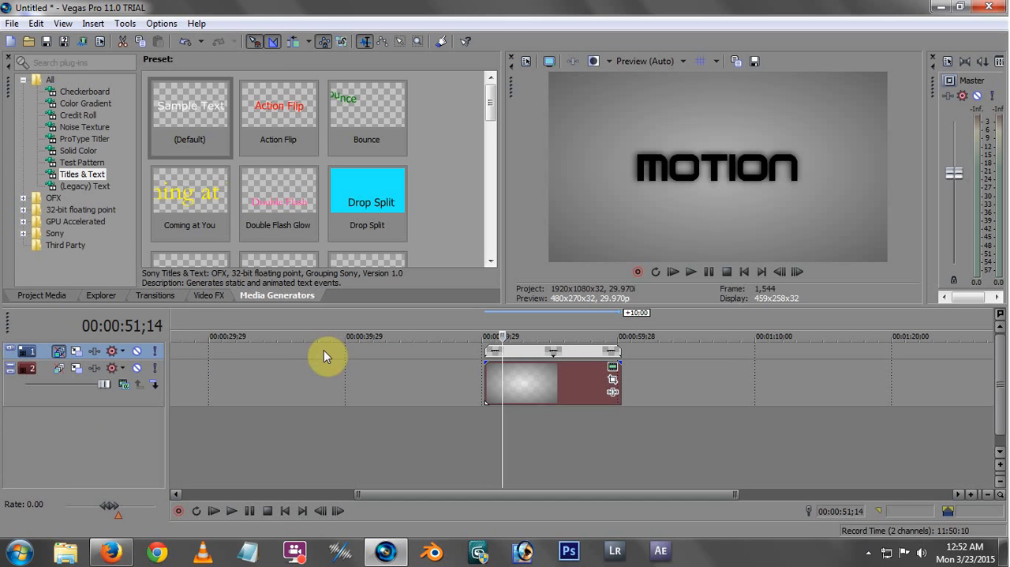
pyautogui.click(10, 369)
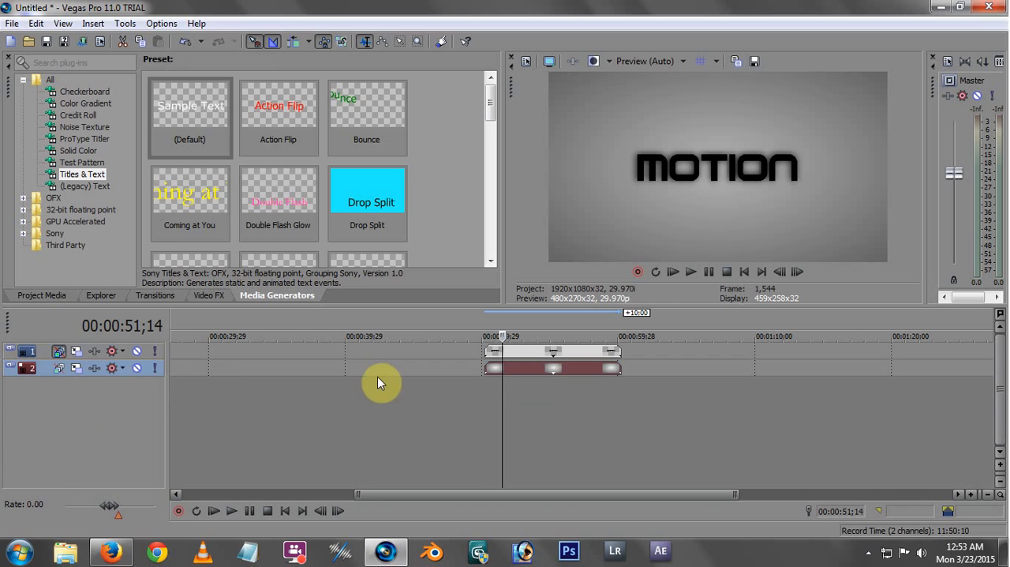
pyautogui.click(9, 352)
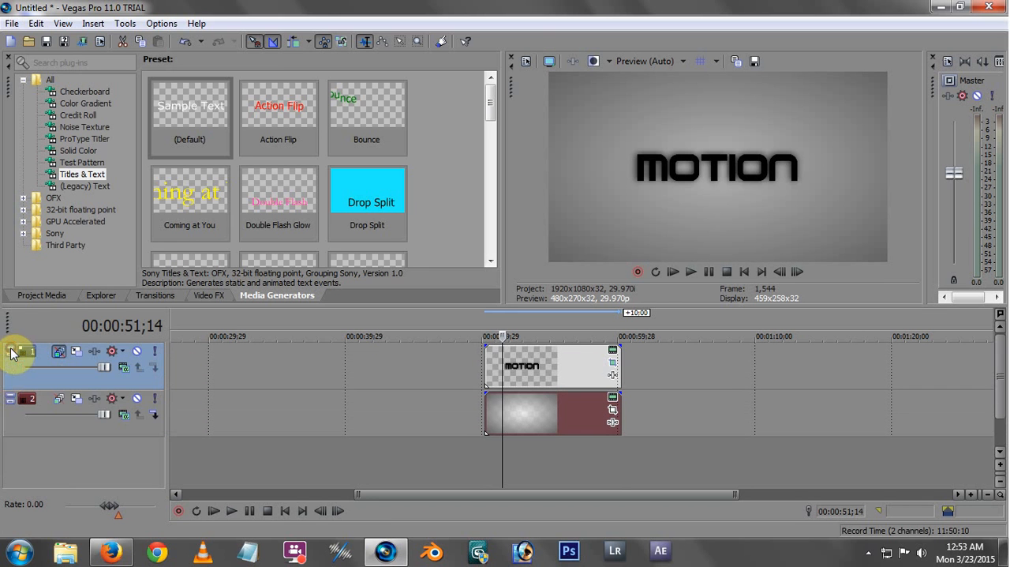
pyautogui.click(10, 400)
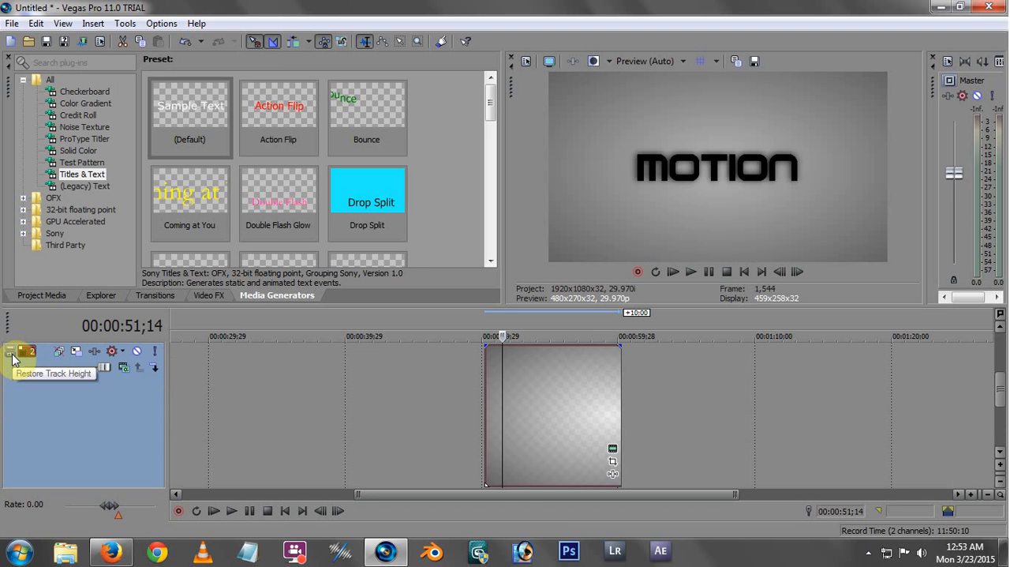
pyautogui.click(10, 354)
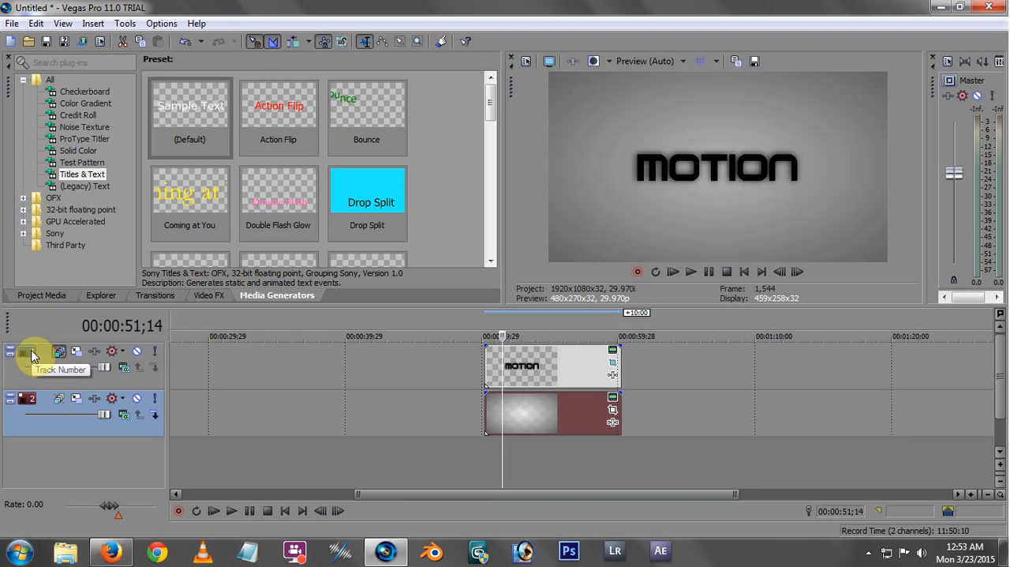
# Insert a new video track above the title track and set its track display color to blue
pyautogui.click(24, 399)
pyautogui.rightClick(225, 471)
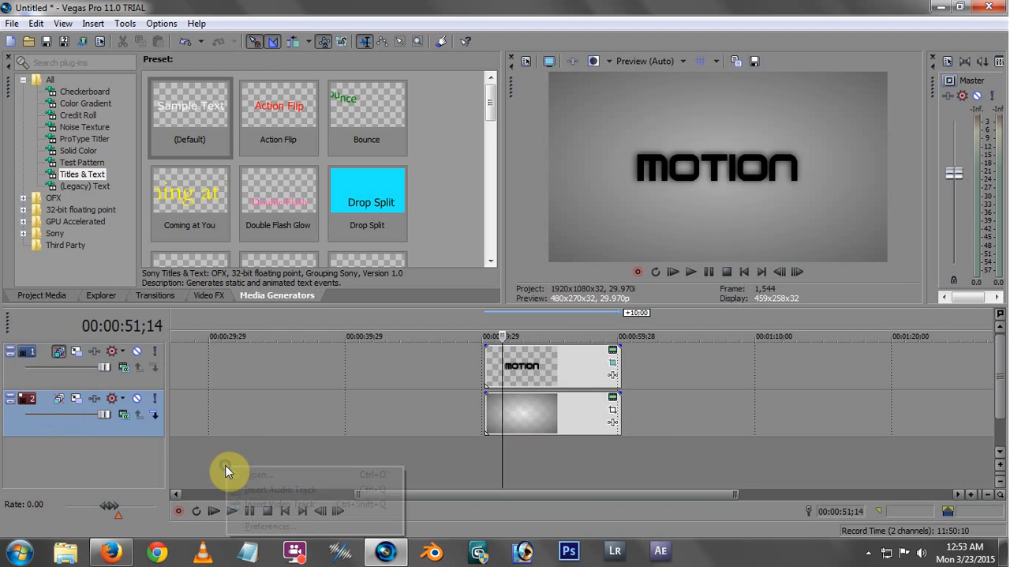
pyautogui.click(291, 504)
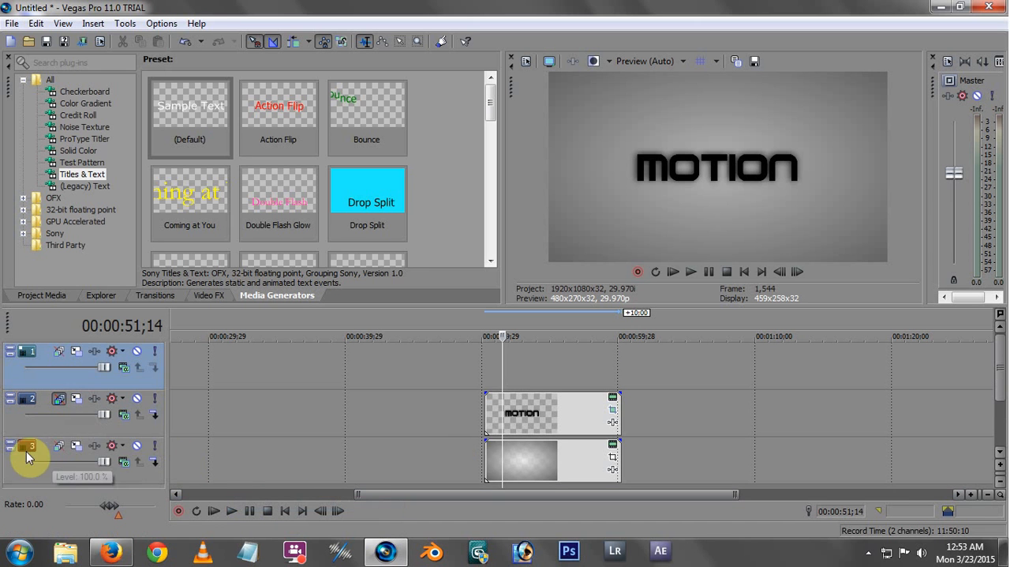
pyautogui.rightClick(28, 356)
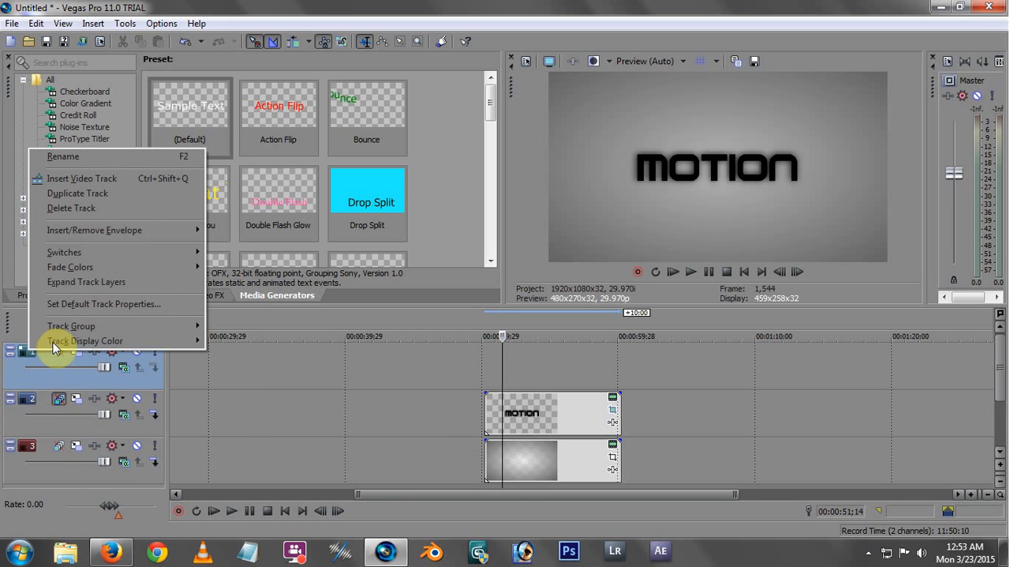
pyautogui.moveTo(79, 343)
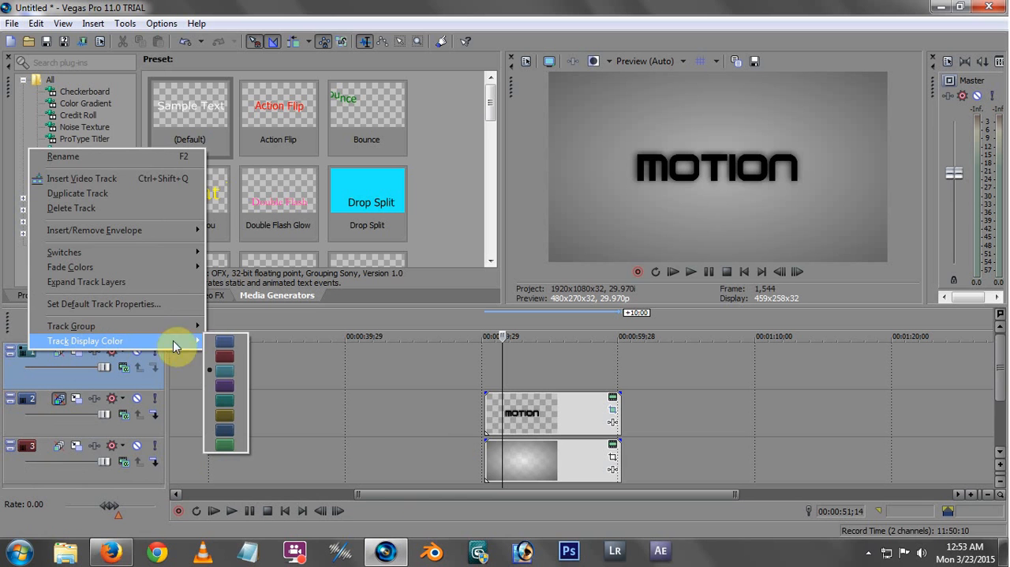
pyautogui.click(228, 341)
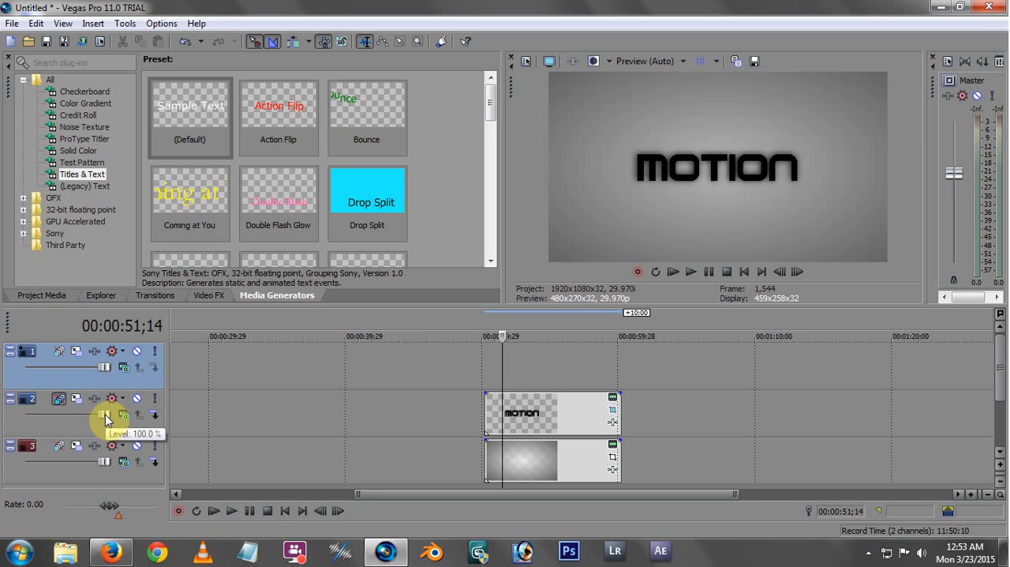
# Try adjusting the title track's level and the title event's opacity, leaving both at 100%
pyautogui.moveTo(105, 415); pyautogui.dragTo(130, 424)
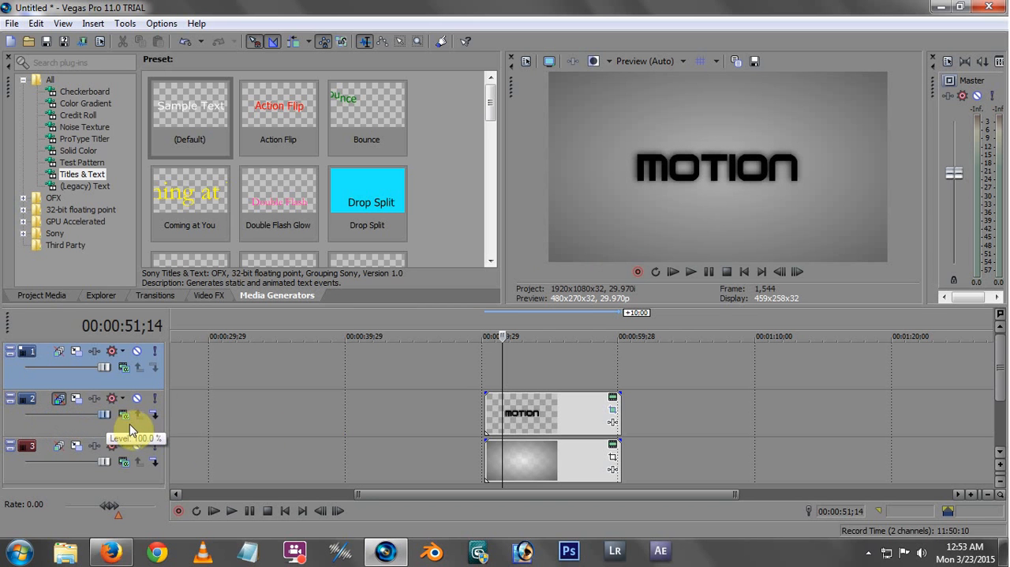
pyautogui.click(535, 398)
pyautogui.moveTo(535, 398)
pyautogui.mouseDown()
pyautogui.moveTo(532, 421)
pyautogui.moveTo(536, 403)
pyautogui.moveTo(532, 421)
pyautogui.moveTo(522, 385)
pyautogui.mouseUp()
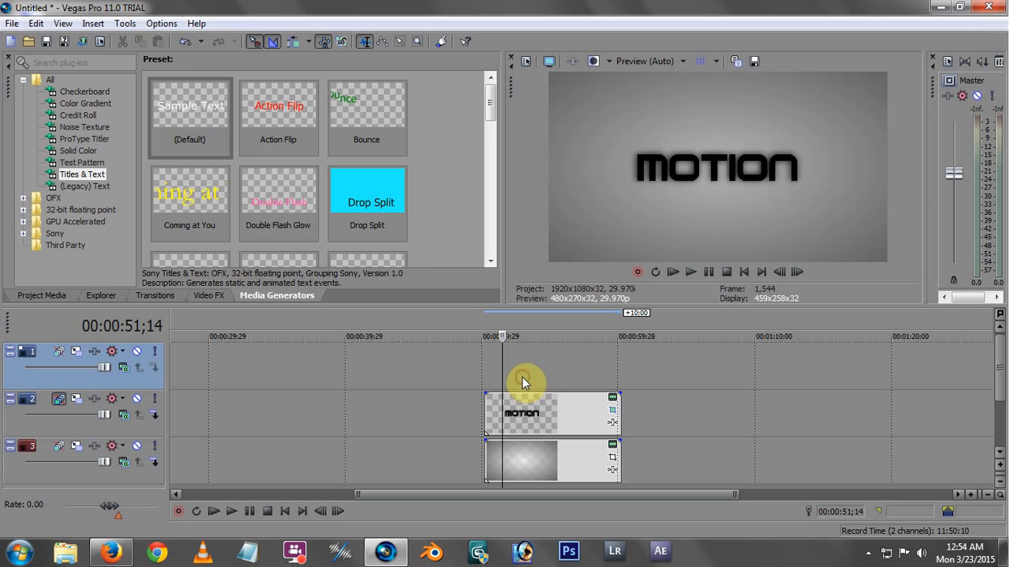
# Solo the title track briefly to check it at 00:00:52;18, ending with solo off
pyautogui.click(157, 400)
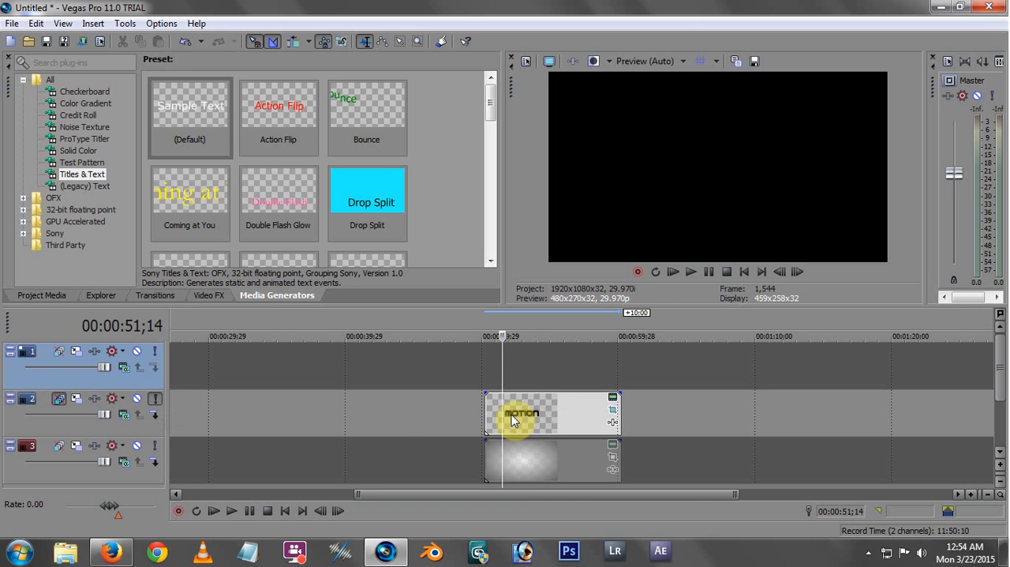
pyautogui.moveTo(503, 406)
pyautogui.mouseDown()
pyautogui.moveTo(559, 406)
pyautogui.moveTo(516, 407)
pyautogui.mouseUp()
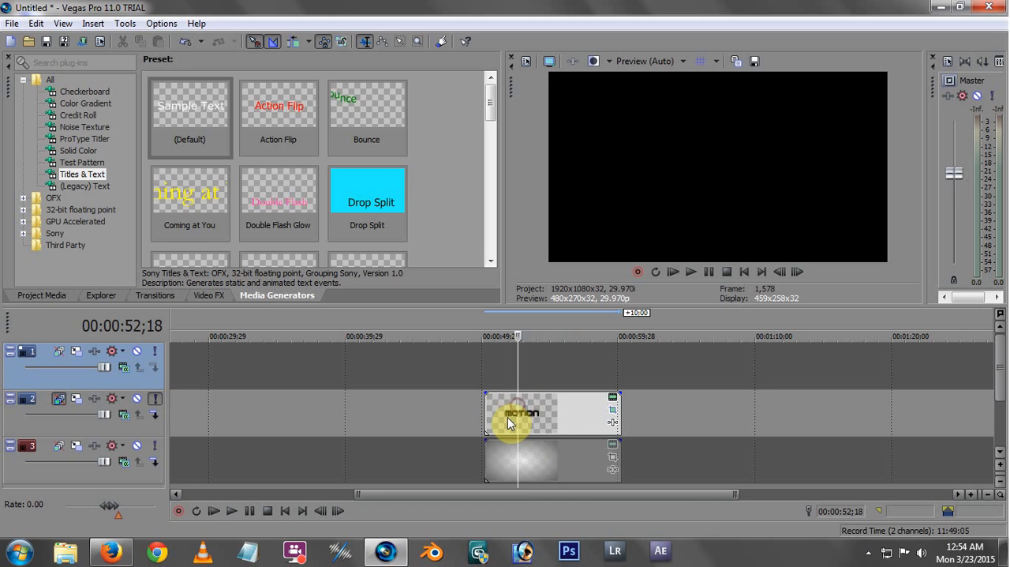
pyautogui.click(157, 398)
# Delete the empty video track above the title track
pyautogui.click(411, 371)
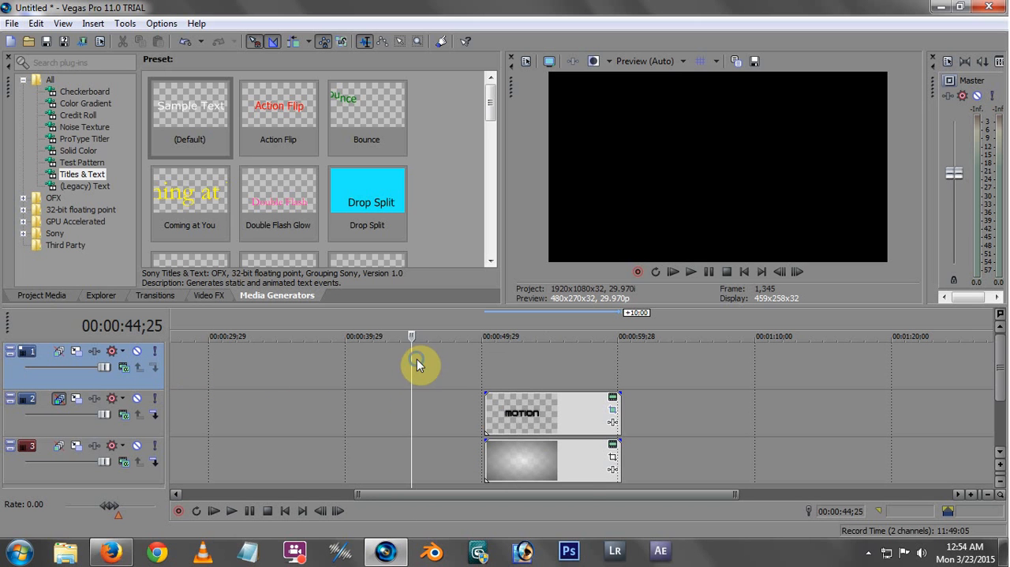
pyautogui.rightClick(418, 362)
pyautogui.click(455, 419)
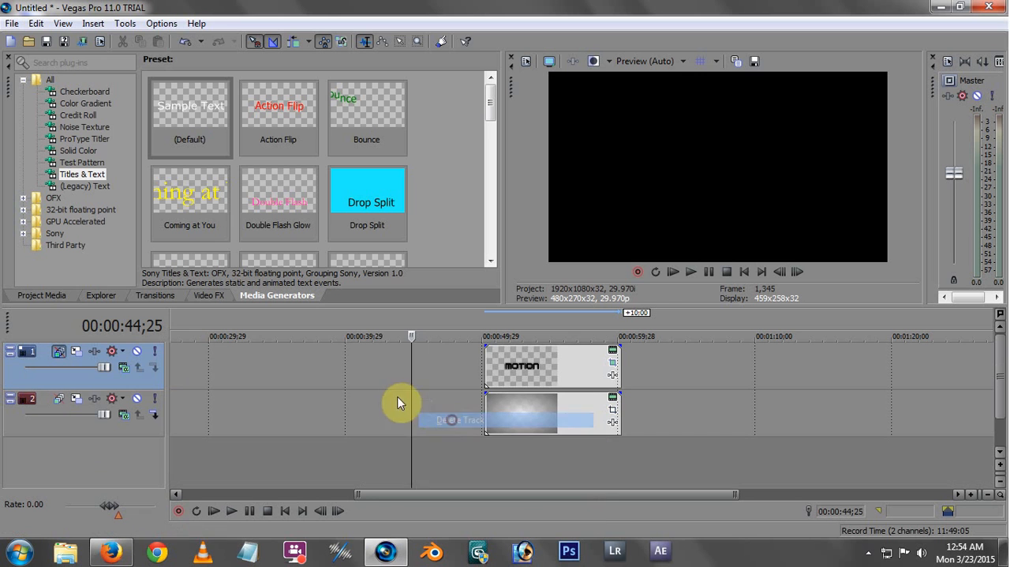
# Solo the title track at 00:00:53;19 and set the Motion title's text color to white
pyautogui.click(154, 352)
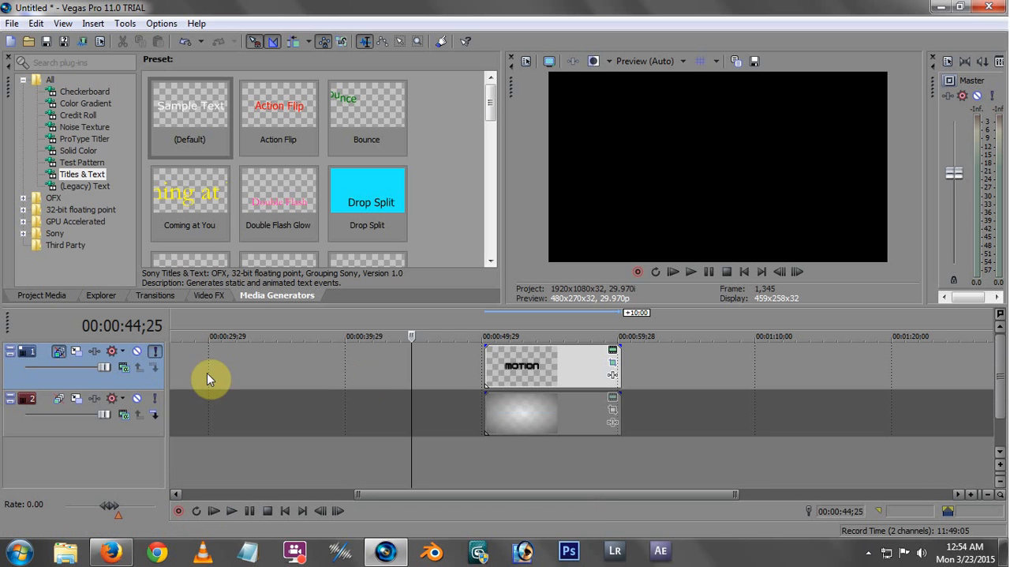
pyautogui.click(532, 371)
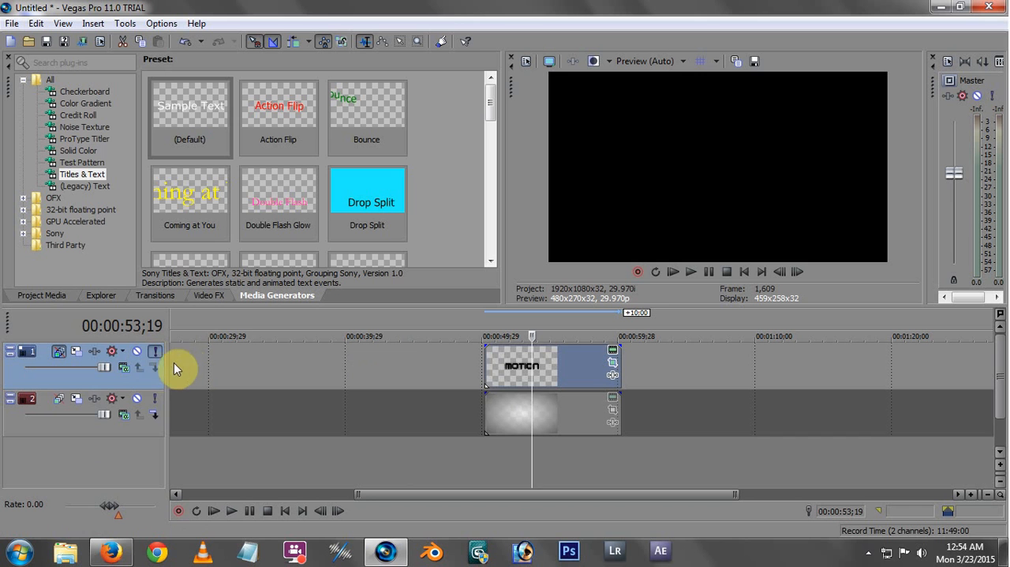
pyautogui.click(612, 353)
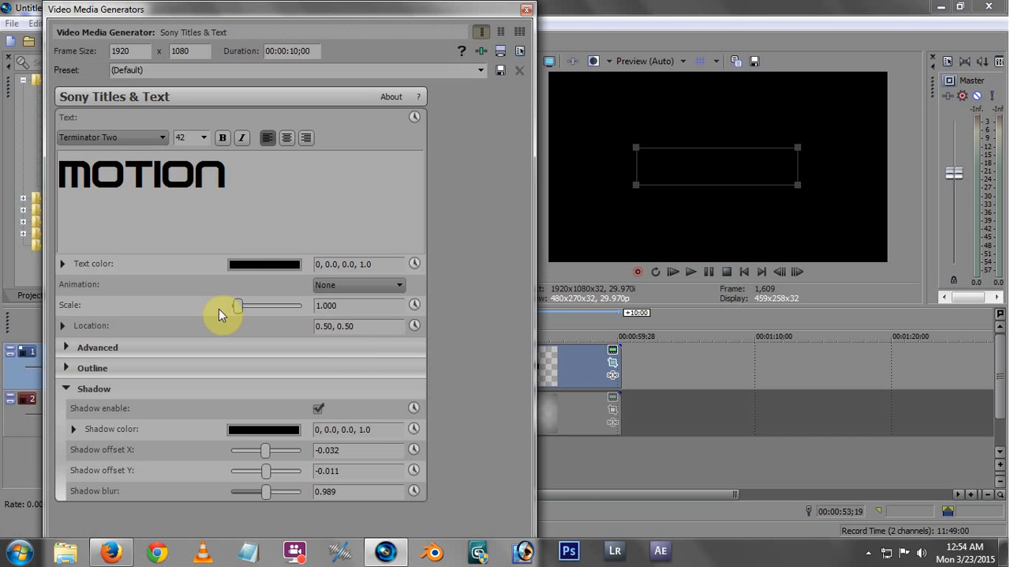
pyautogui.click(247, 271)
pyautogui.click(198, 333)
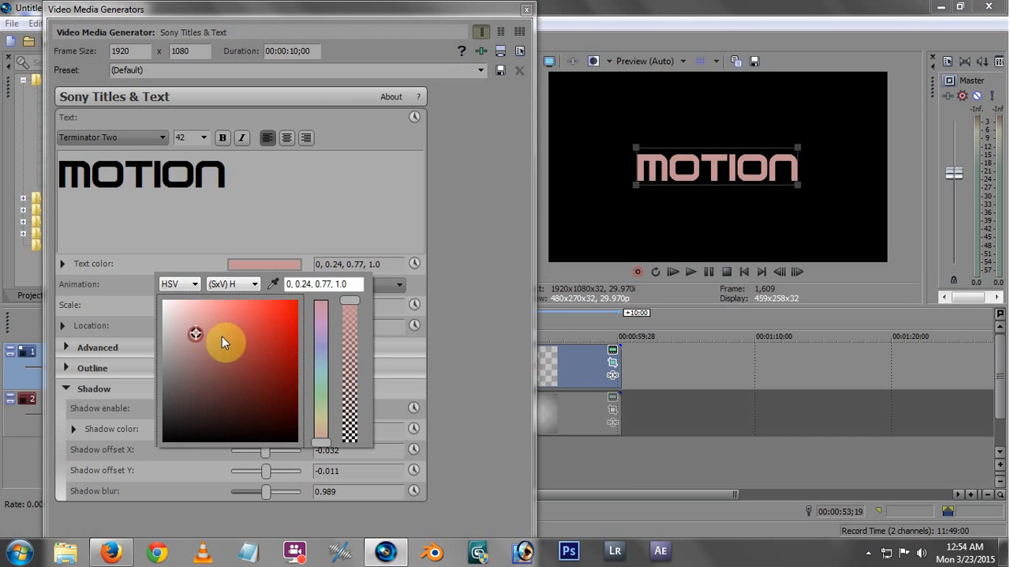
pyautogui.click(183, 339)
pyautogui.moveTo(163, 301); pyautogui.dragTo(137, 292)
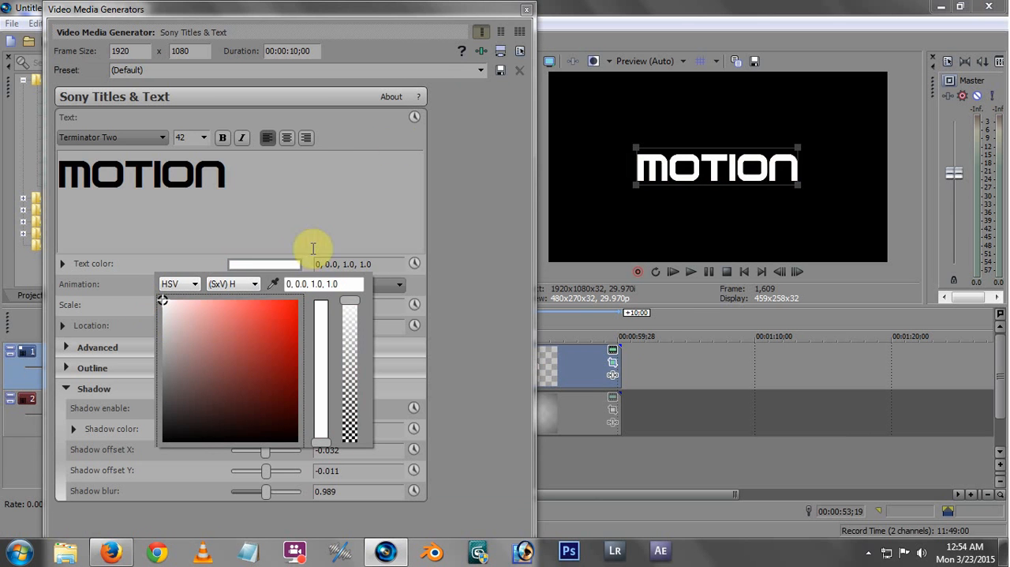
pyautogui.click(527, 11)
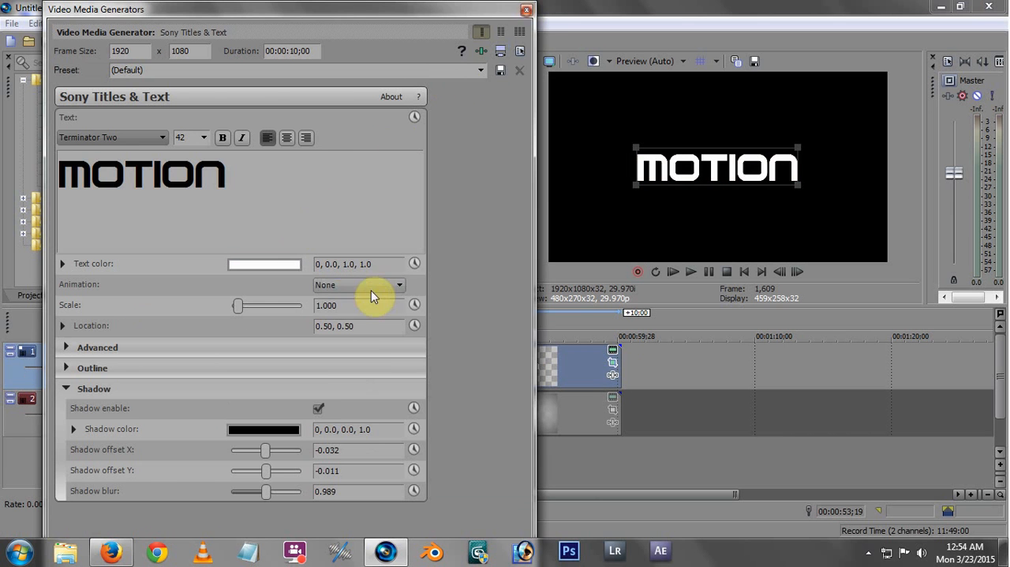
pyautogui.click(527, 11)
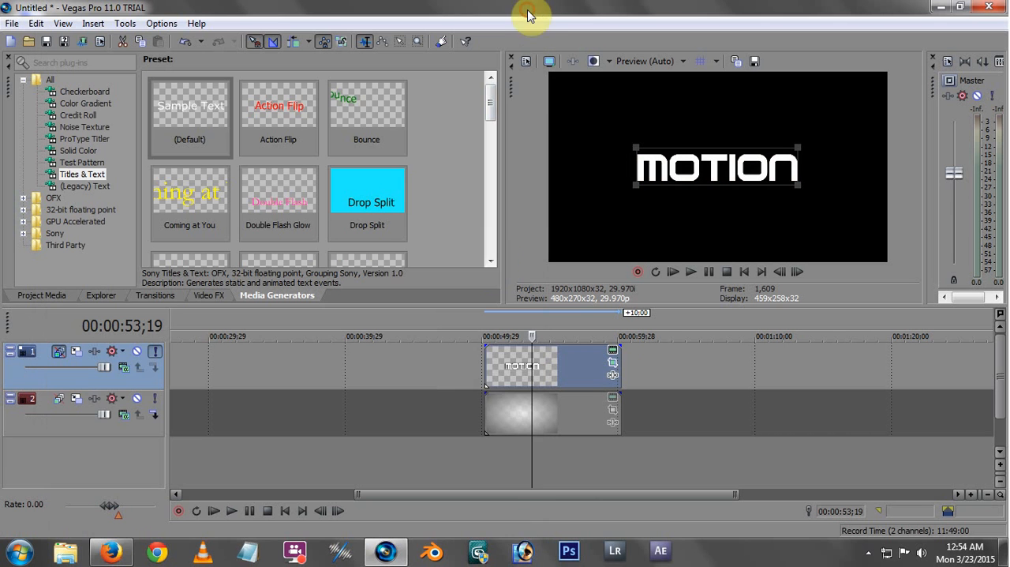
# Set the Motion title's text color to red (0, 0.92, 0.79, 1.0) and turn off solo on its track
pyautogui.click(613, 360)
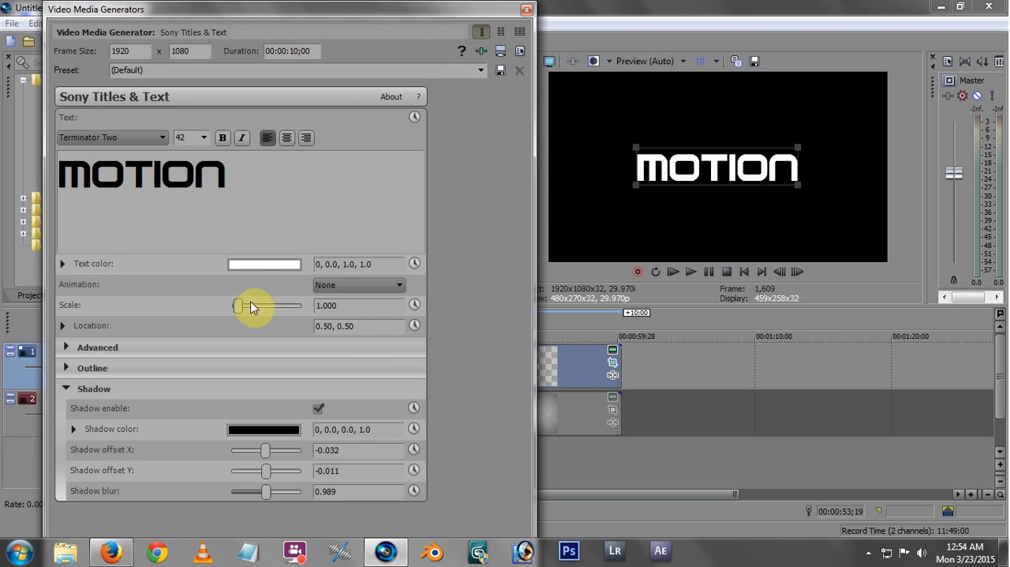
pyautogui.click(249, 266)
pyautogui.moveTo(276, 315); pyautogui.dragTo(297, 307)
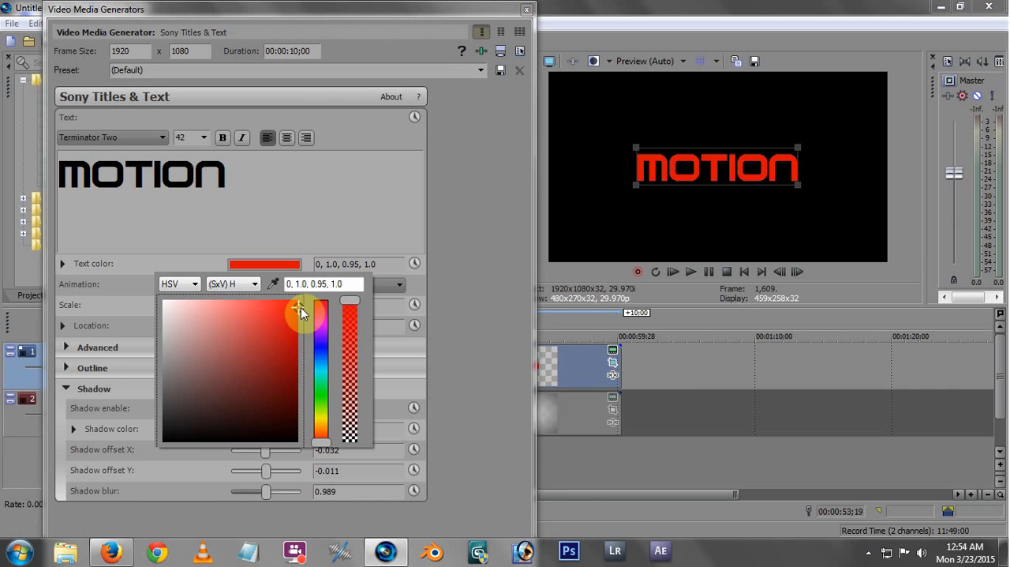
pyautogui.click(289, 330)
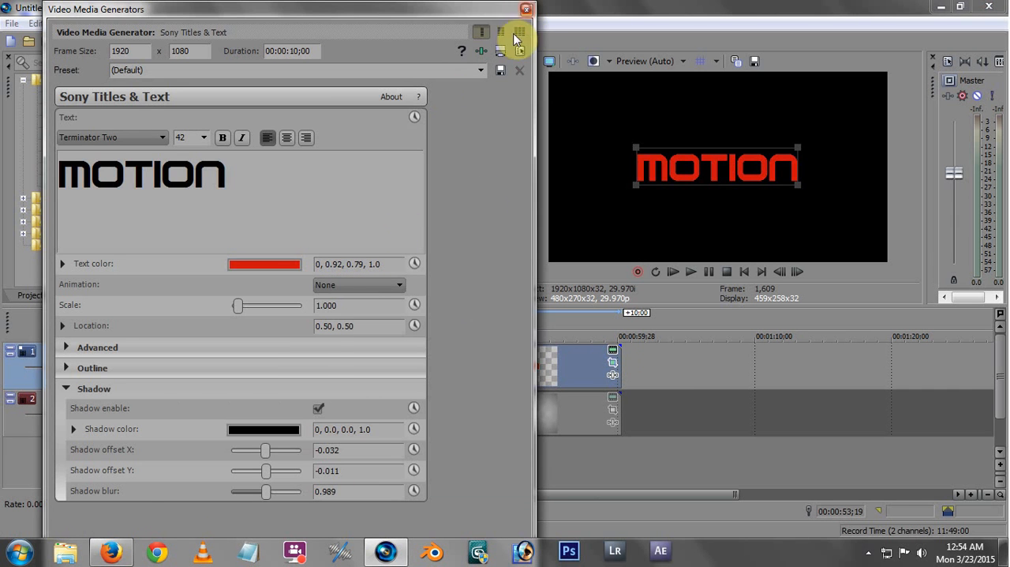
pyautogui.click(527, 10)
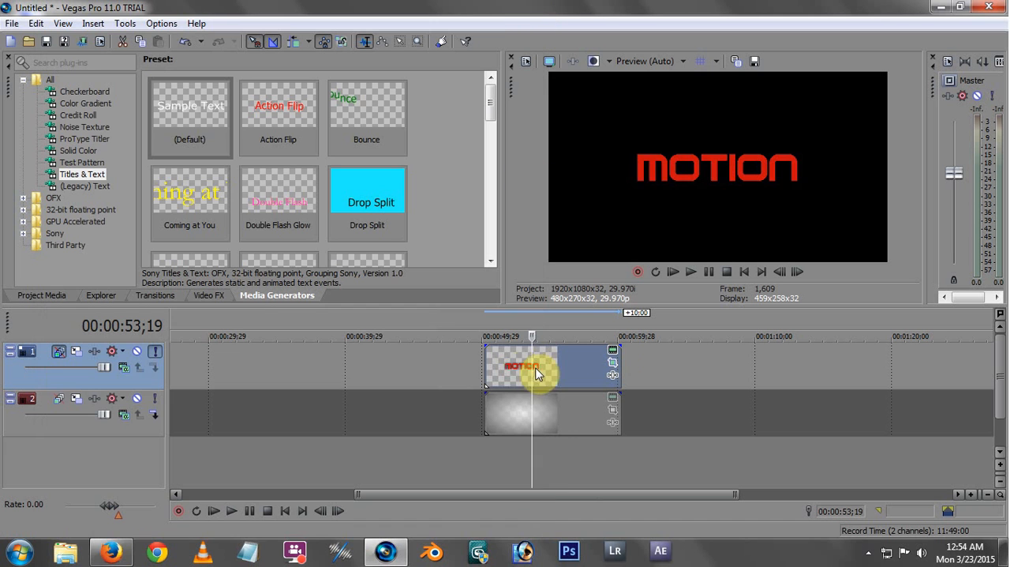
pyautogui.click(153, 352)
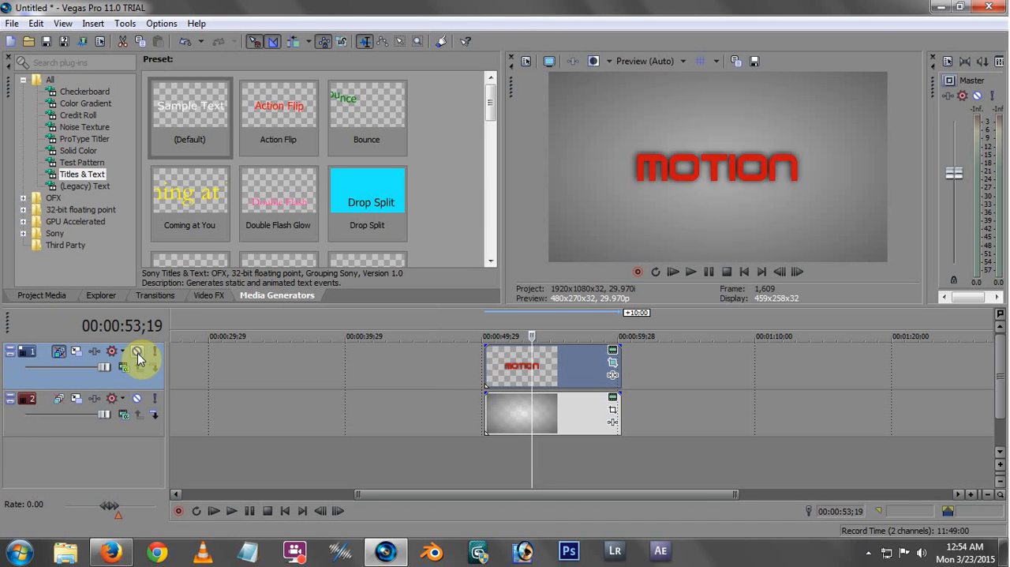
# Mute the title track to check the background alone at 00:00:53;06, ending with the track unmuted
pyautogui.click(138, 353)
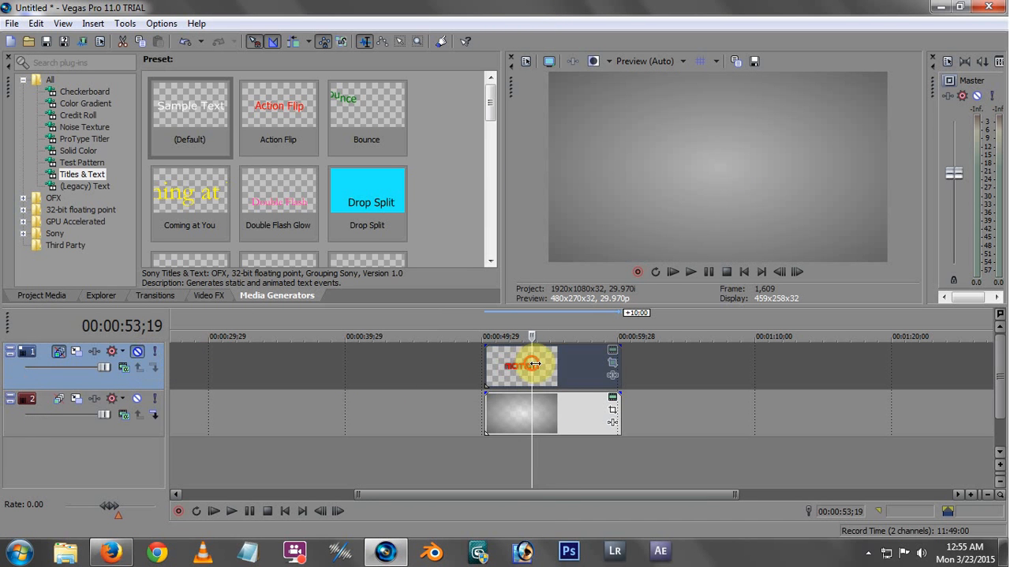
pyautogui.moveTo(535, 363); pyautogui.dragTo(528, 365)
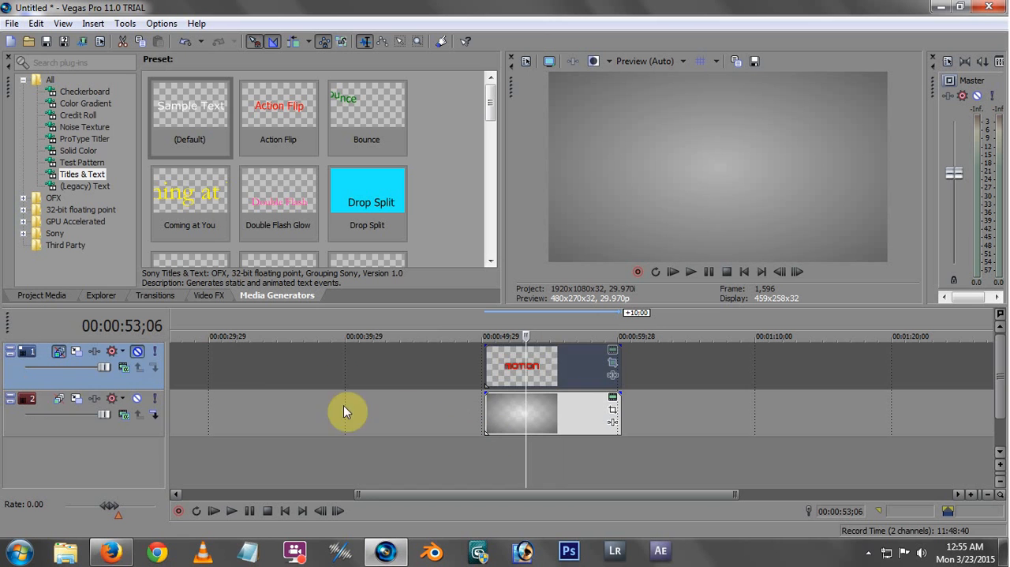
pyautogui.click(138, 352)
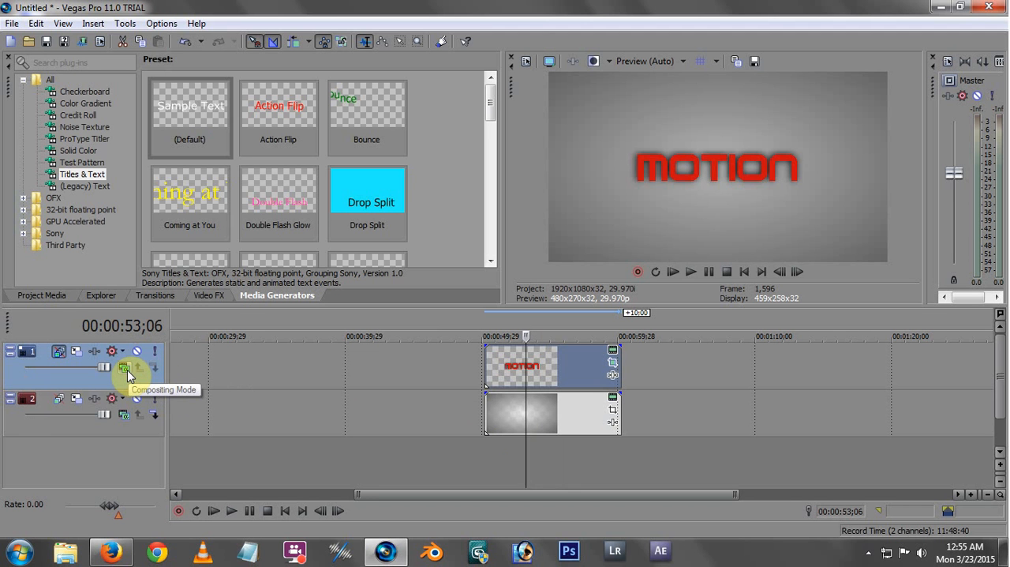
# Try alternative compositing modes on the title track, ending with Screen
pyautogui.click(125, 368)
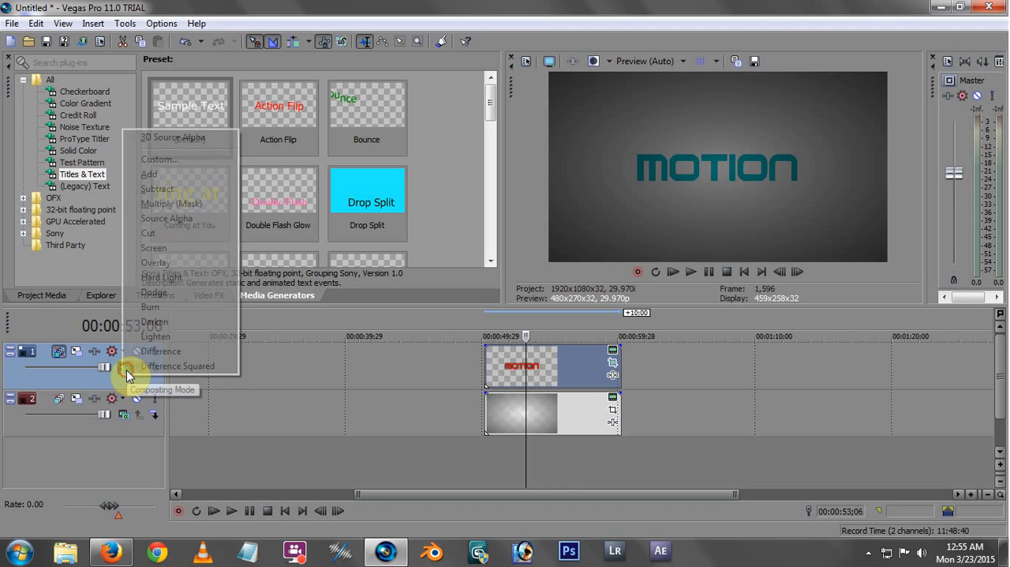
pyautogui.click(136, 382)
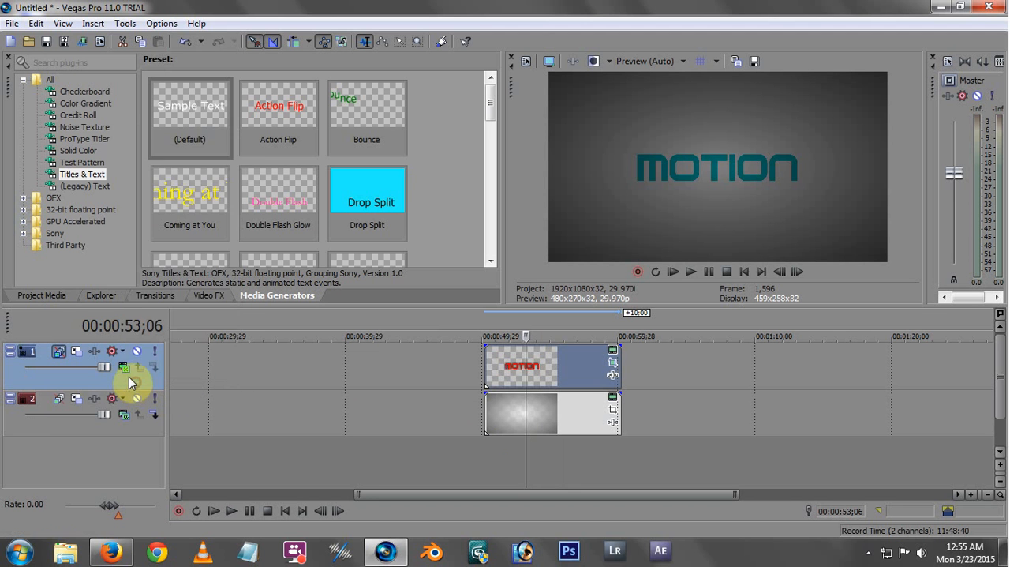
pyautogui.click(126, 371)
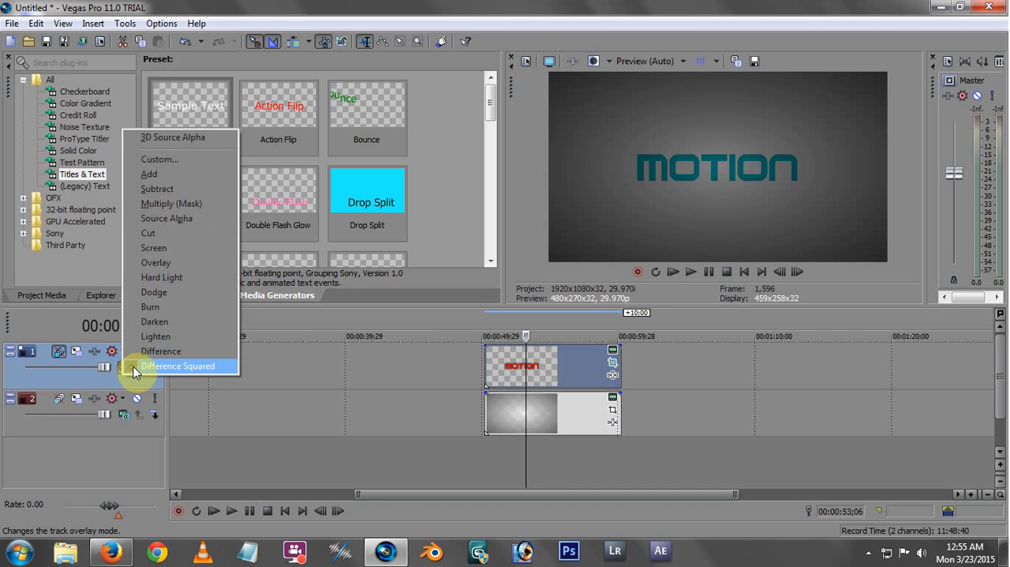
pyautogui.click(150, 248)
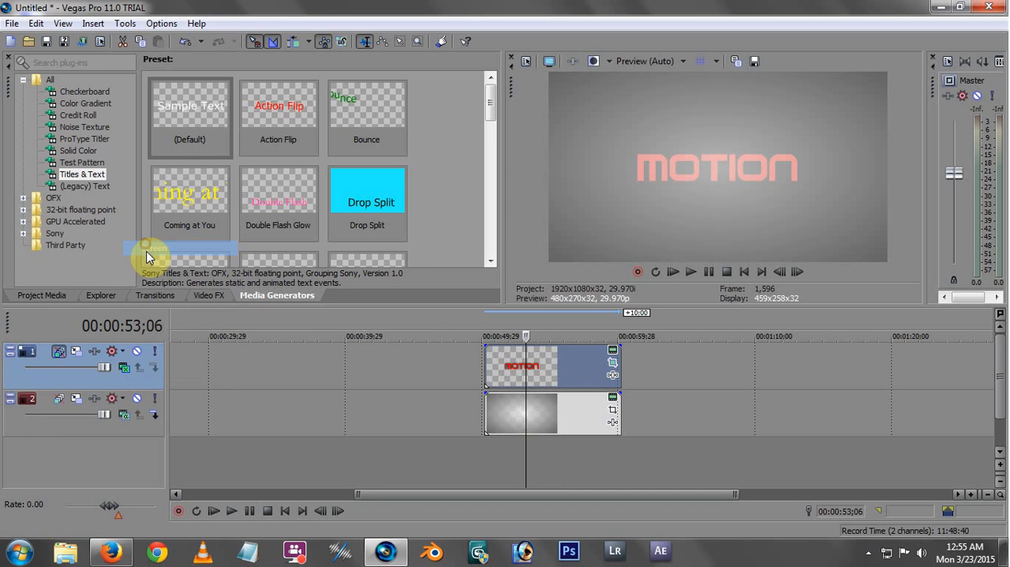
# Set the title track's compositing mode to Overlay and check the composite at 00:00:53;01
pyautogui.click(128, 368)
pyautogui.click(166, 277)
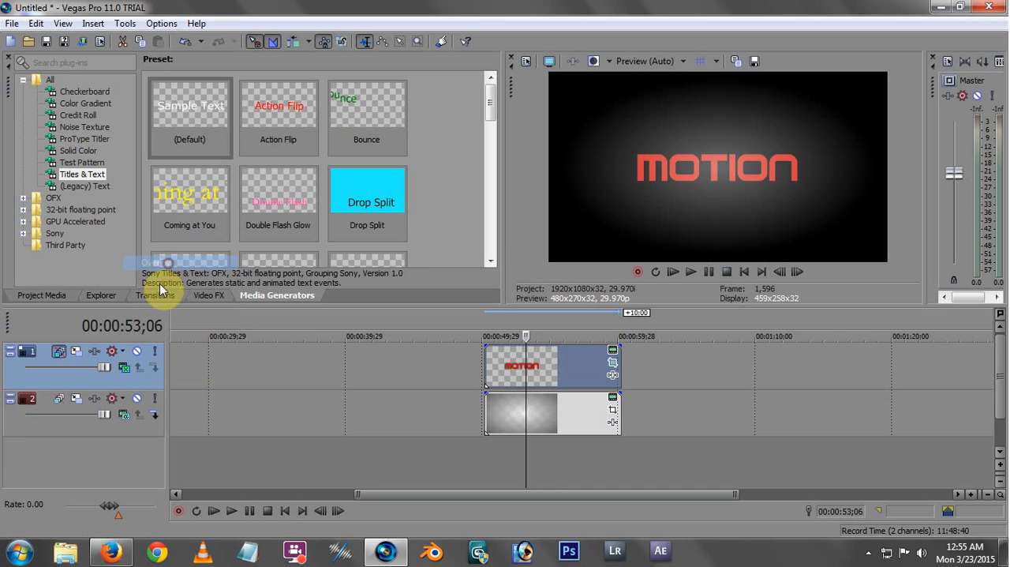
pyautogui.click(123, 371)
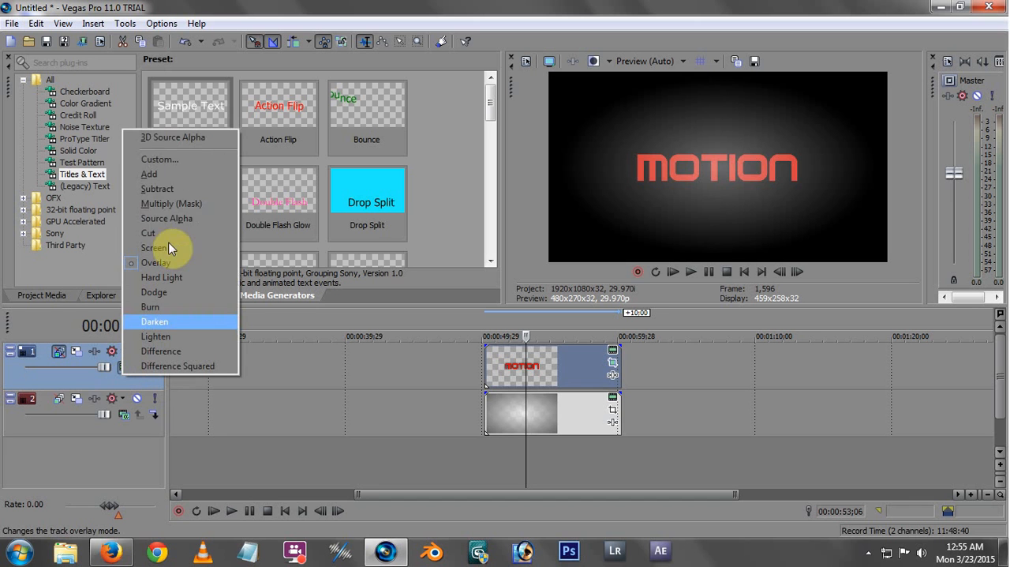
pyautogui.click(283, 364)
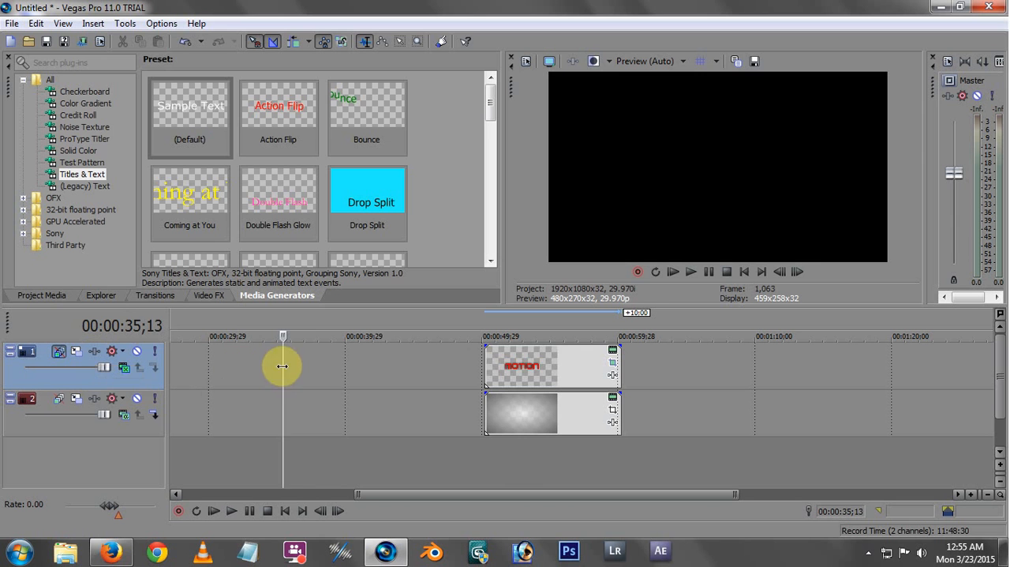
pyautogui.moveTo(280, 366); pyautogui.dragTo(523, 367)
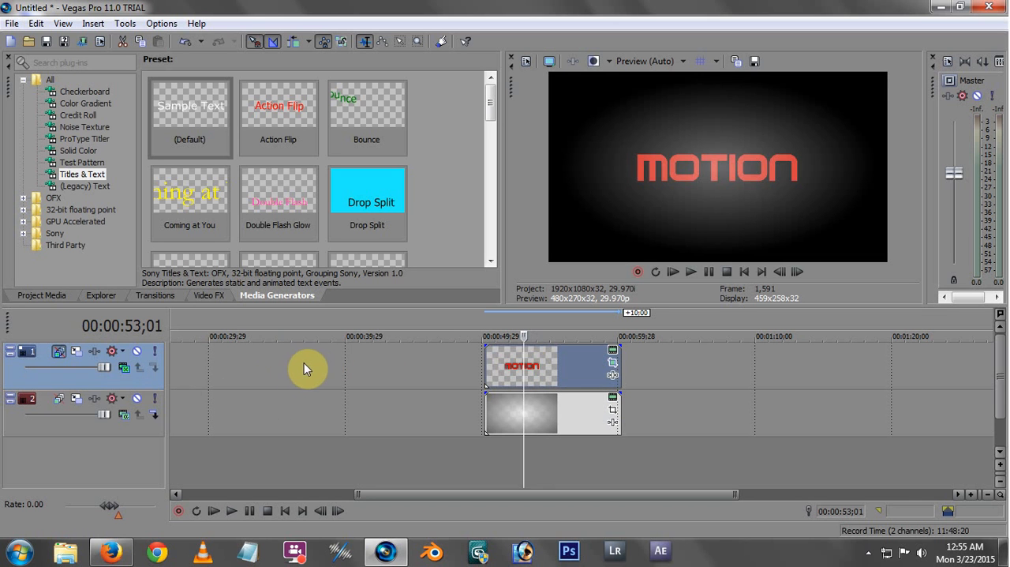
# Add the Sony Color Curves plug-in to the title track's FX chain
pyautogui.click(95, 351)
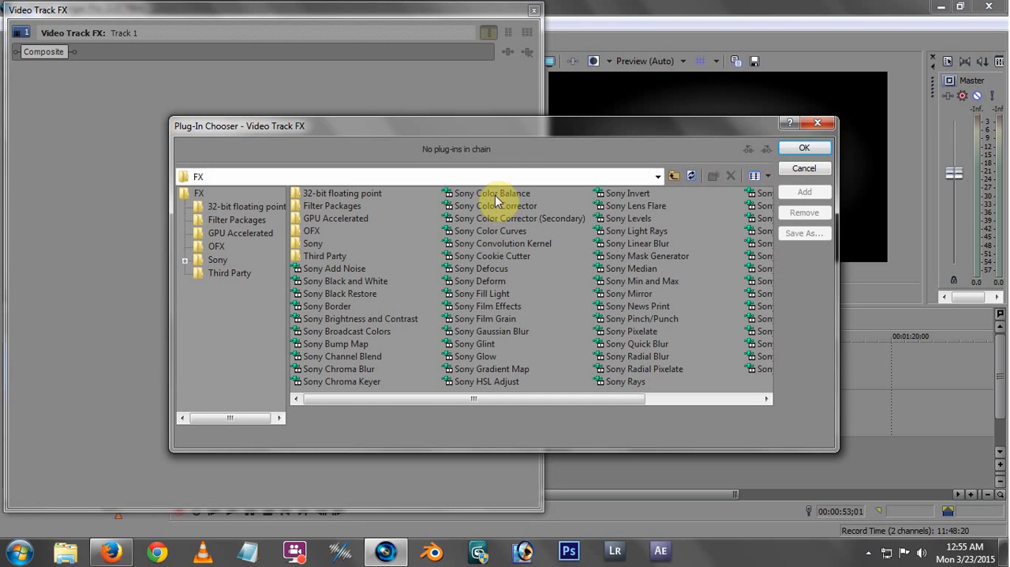
pyautogui.click(498, 194)
pyautogui.click(527, 206)
pyautogui.click(505, 232)
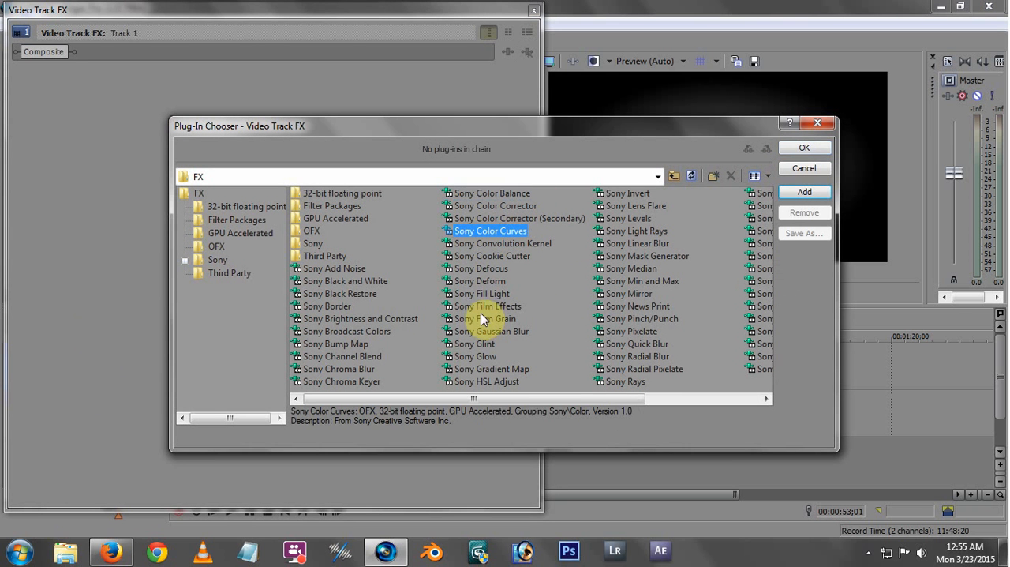
pyautogui.click(803, 195)
pyautogui.click(815, 148)
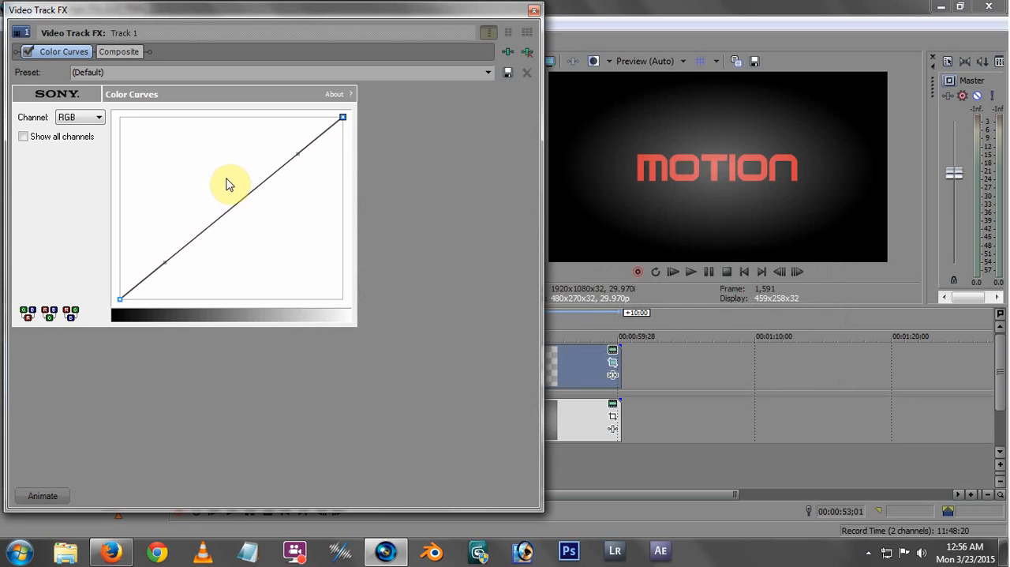
# Bend the title track's RGB color curve slightly using its upper and lower tangent handles, and close the track effects
pyautogui.click(300, 151)
pyautogui.moveTo(300, 151)
pyautogui.mouseDown()
pyautogui.moveTo(326, 174)
pyautogui.moveTo(303, 156)
pyautogui.mouseUp()
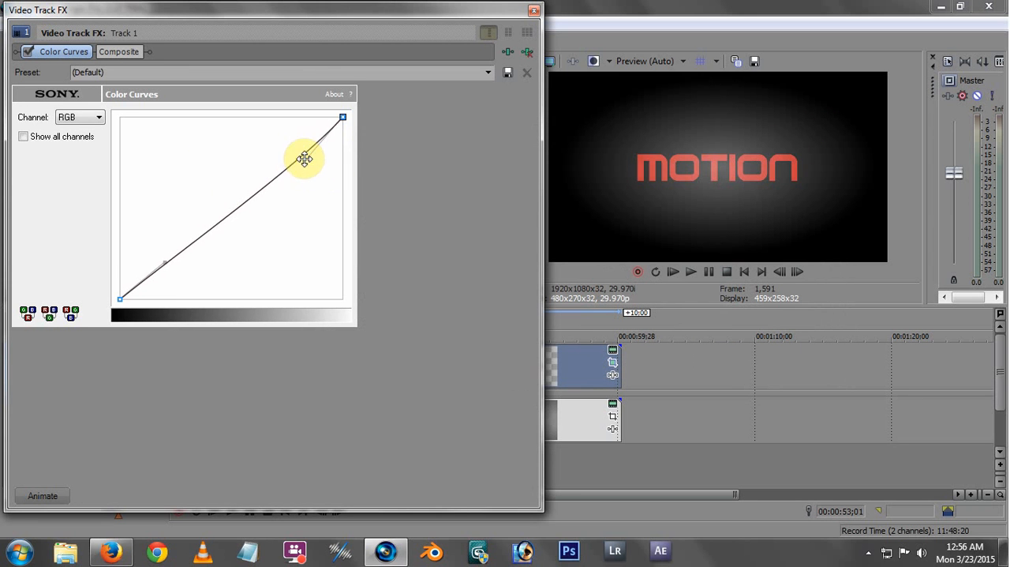
pyautogui.moveTo(164, 263)
pyautogui.mouseDown()
pyautogui.moveTo(203, 275)
pyautogui.moveTo(234, 255)
pyautogui.moveTo(215, 271)
pyautogui.moveTo(181, 255)
pyautogui.mouseUp()
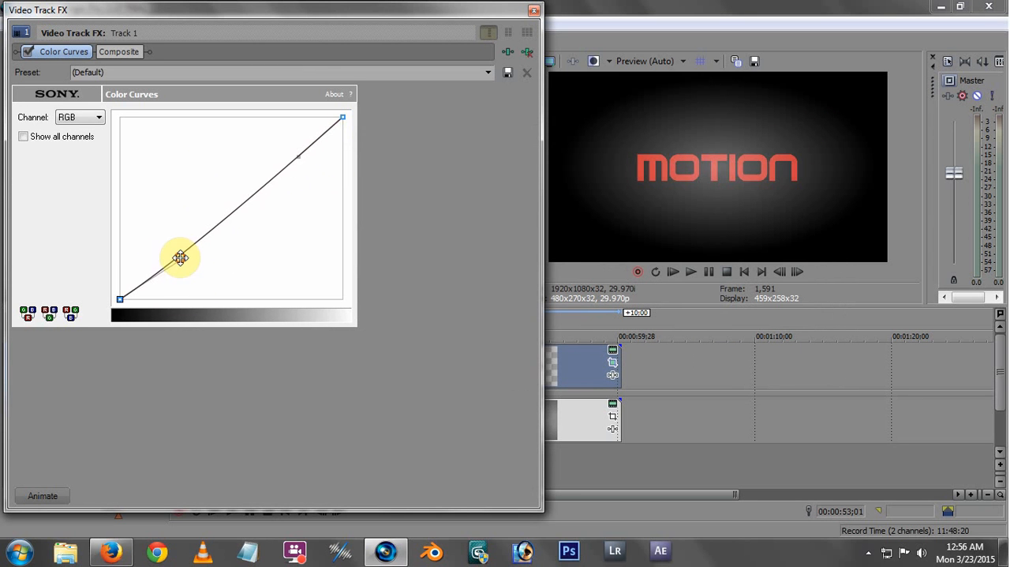
pyautogui.click(535, 9)
# Scrub through the title event between about 00:00:51;06 and 00:00:53;19 to examine the track effect, ending at 00:00:53;03
pyautogui.moveTo(521, 362); pyautogui.dragTo(499, 362)
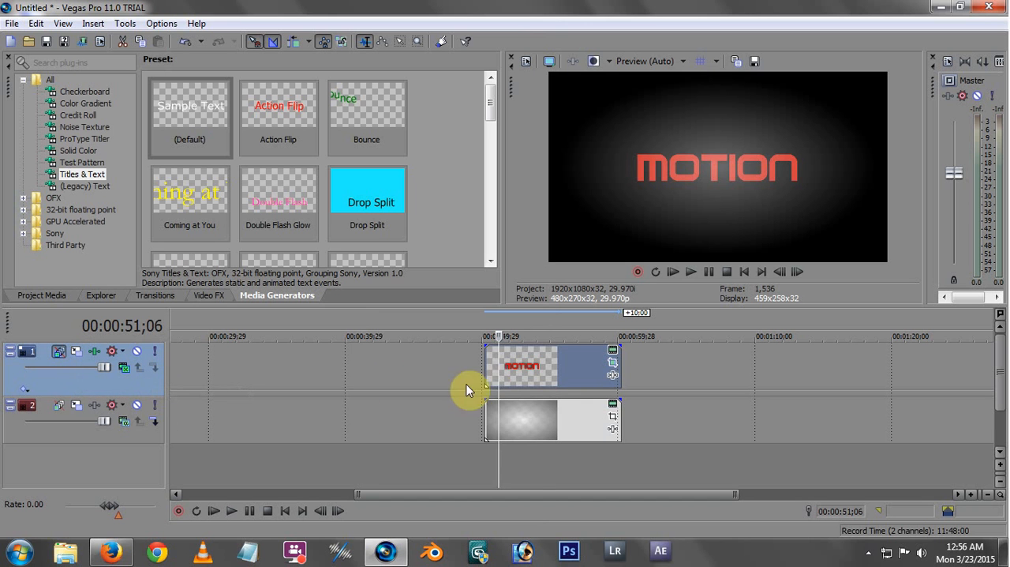
pyautogui.moveTo(492, 365); pyautogui.dragTo(532, 370)
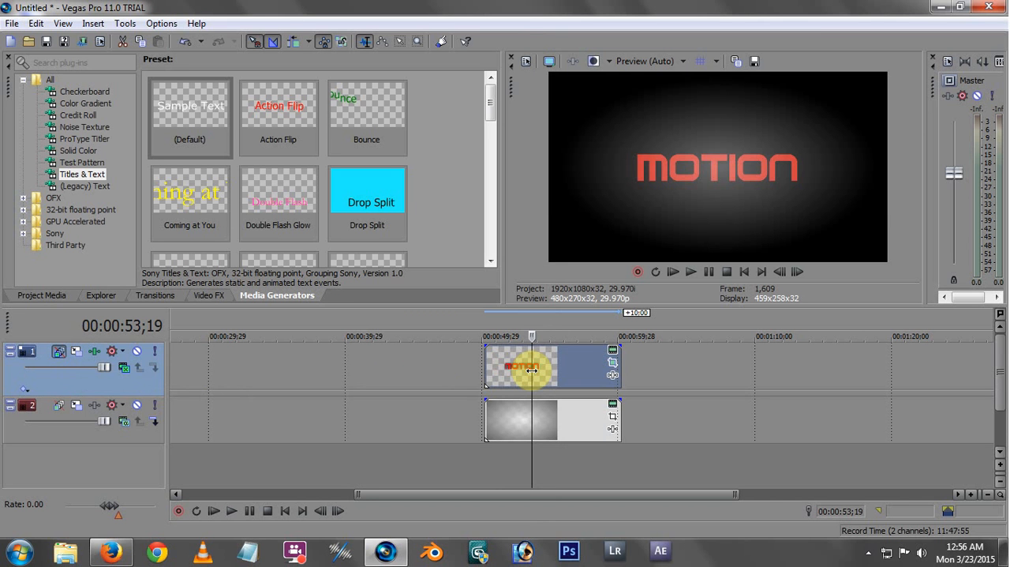
pyautogui.click(572, 369)
pyautogui.moveTo(561, 370); pyautogui.dragTo(524, 372)
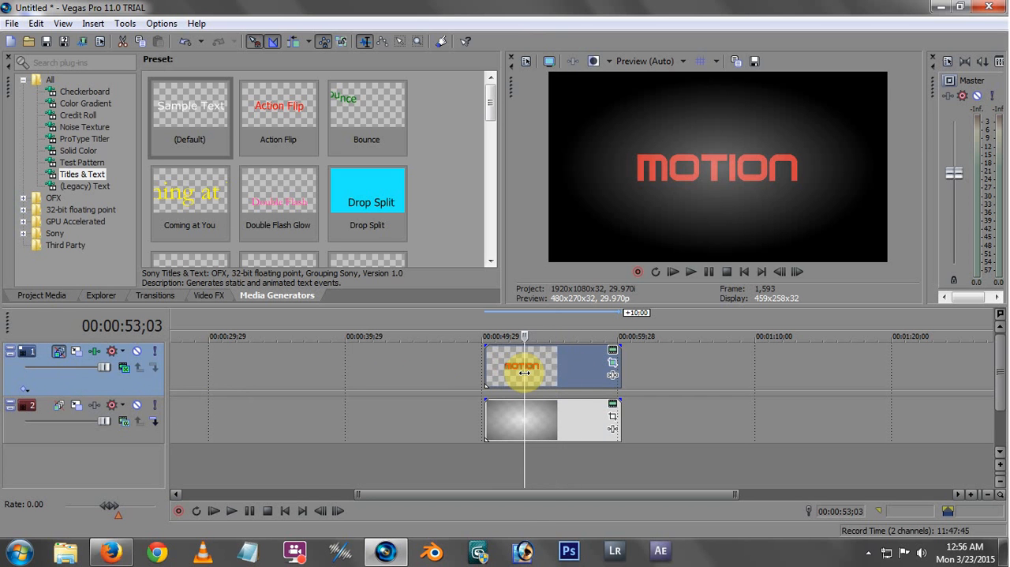